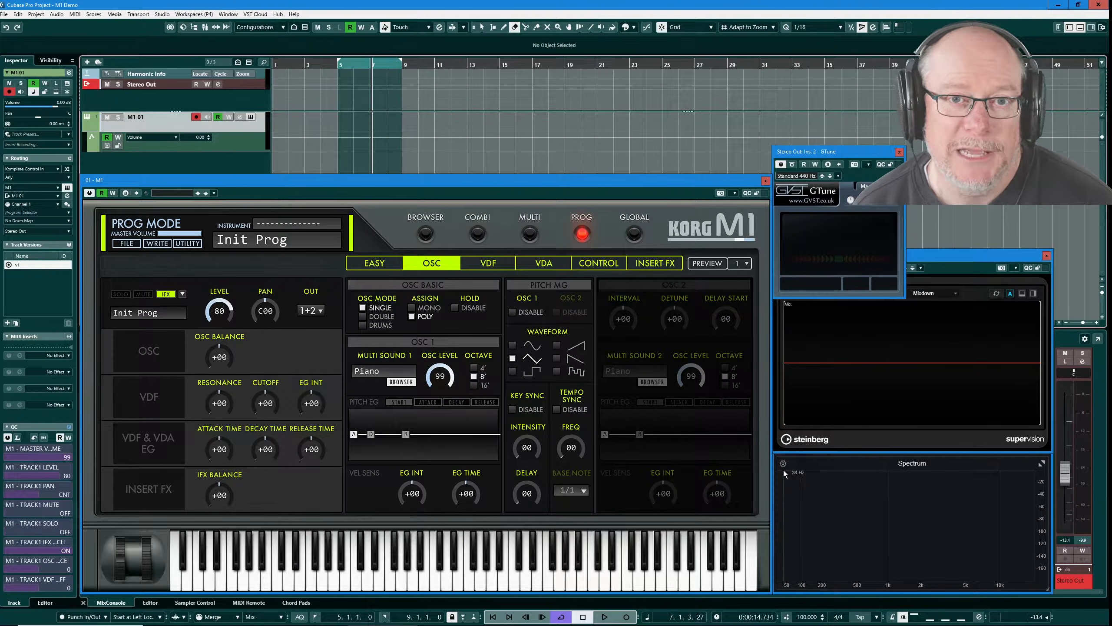
- Assign the Saw Wave from the single-wave category as the multisound of oscillator 1
left_click(182, 293)
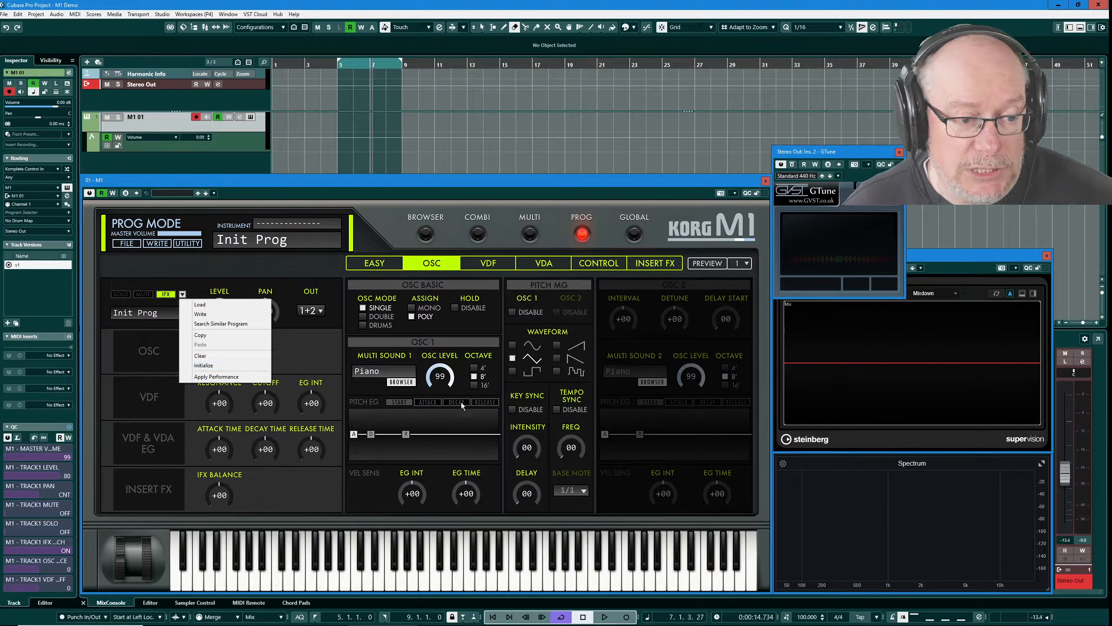
left_click(402, 381)
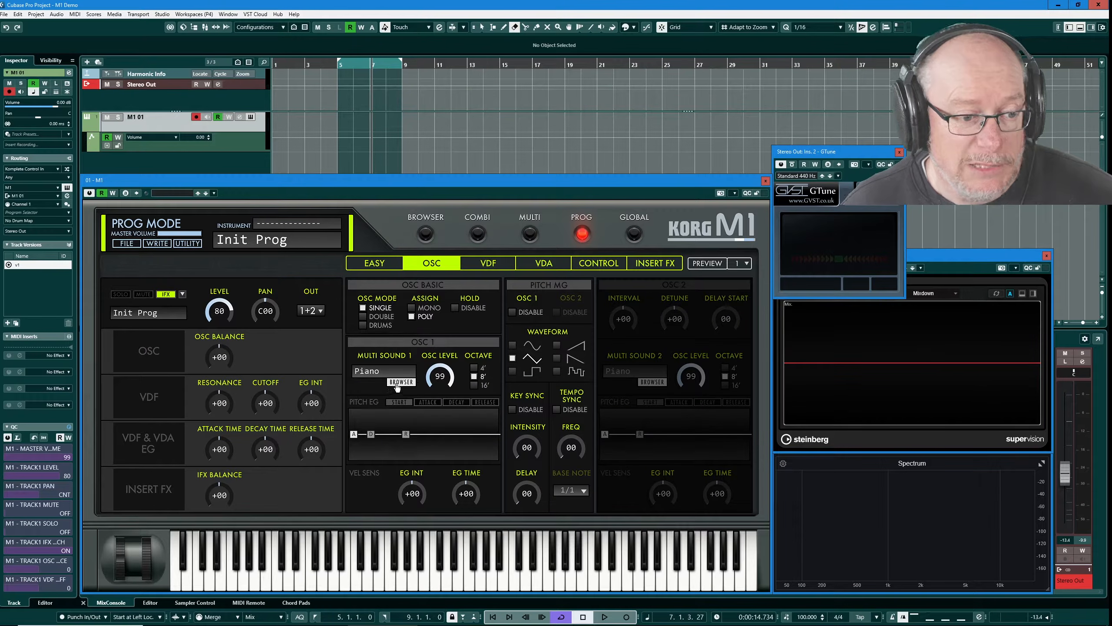
left_click(393, 384)
left_click(209, 362)
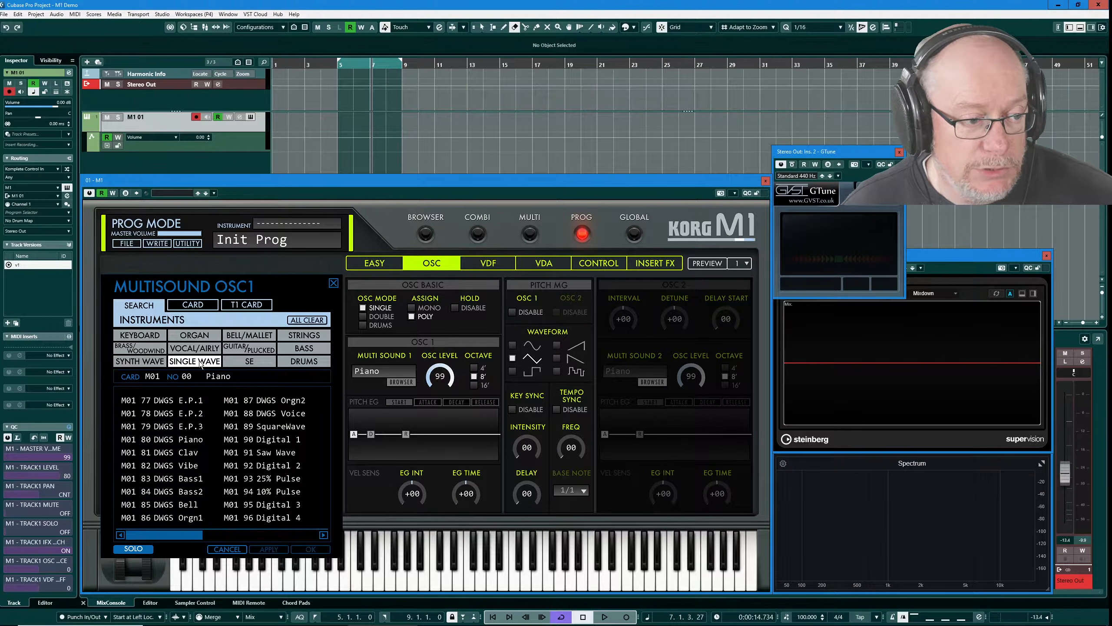
double_click(266, 456)
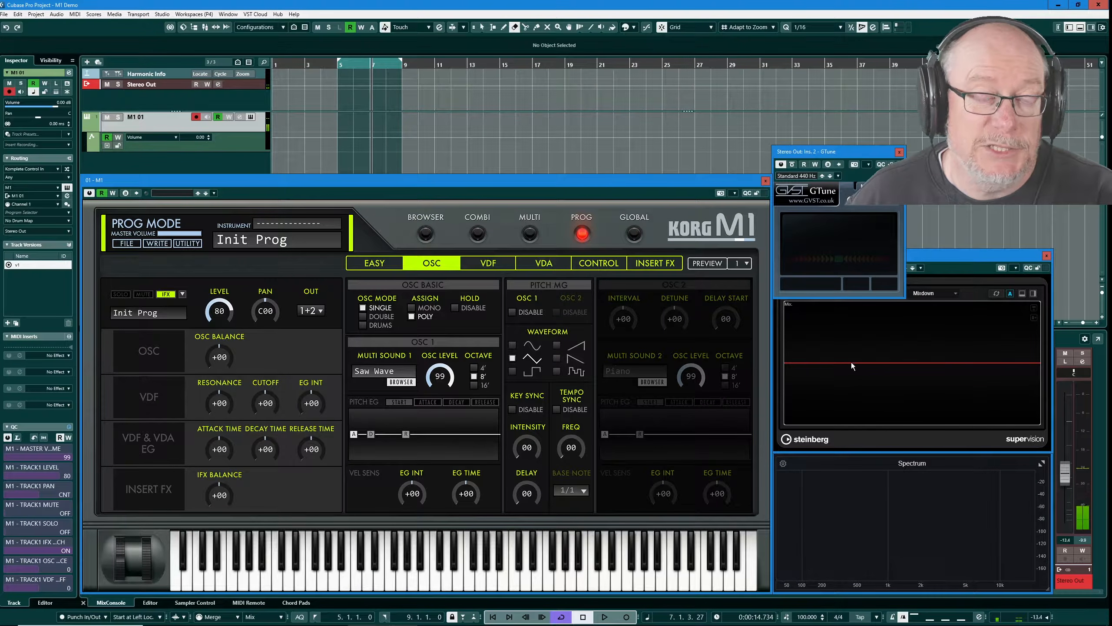
- Show the VDF filter settings of the M1 and lower the Stereo Out fader to -25.3 dB
left_click_drag(1065, 474, 1062, 488)
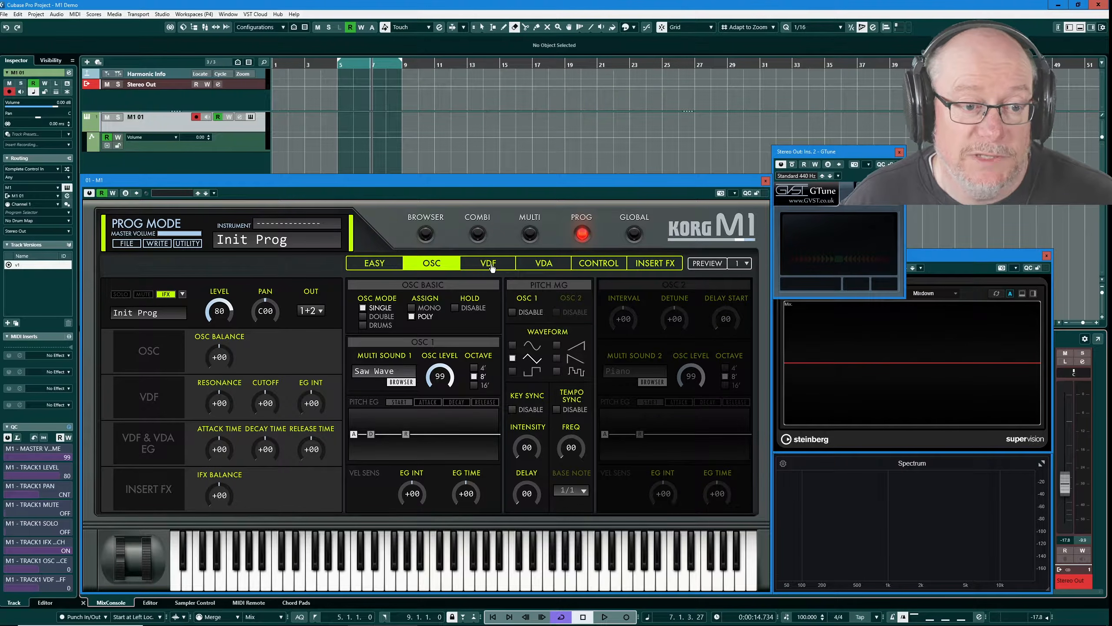
left_click(489, 264)
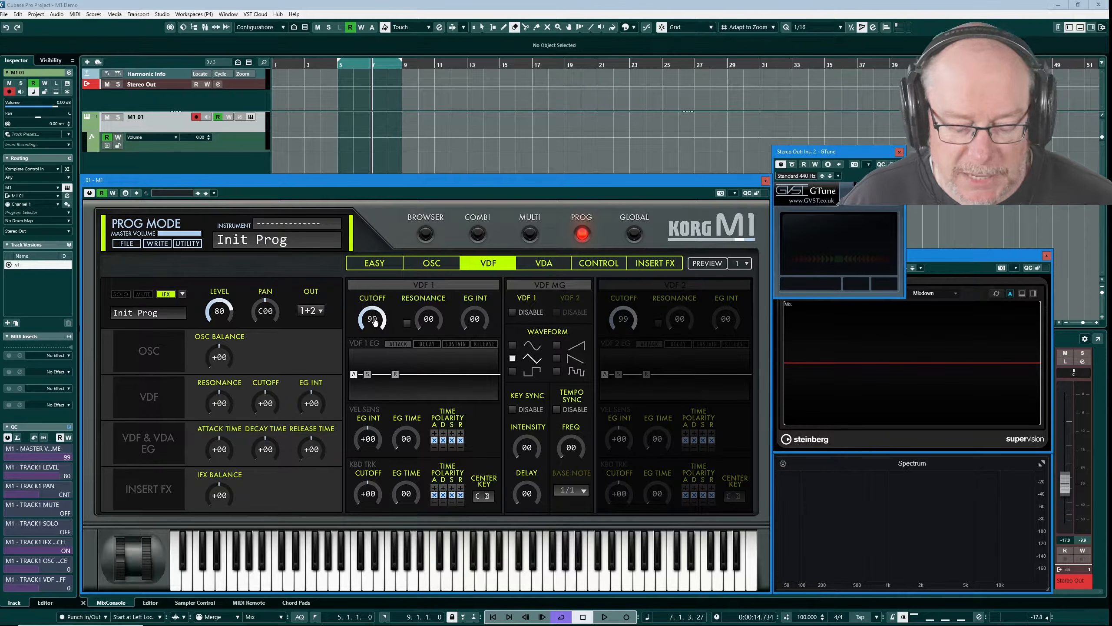
left_click_drag(1065, 483, 1065, 498)
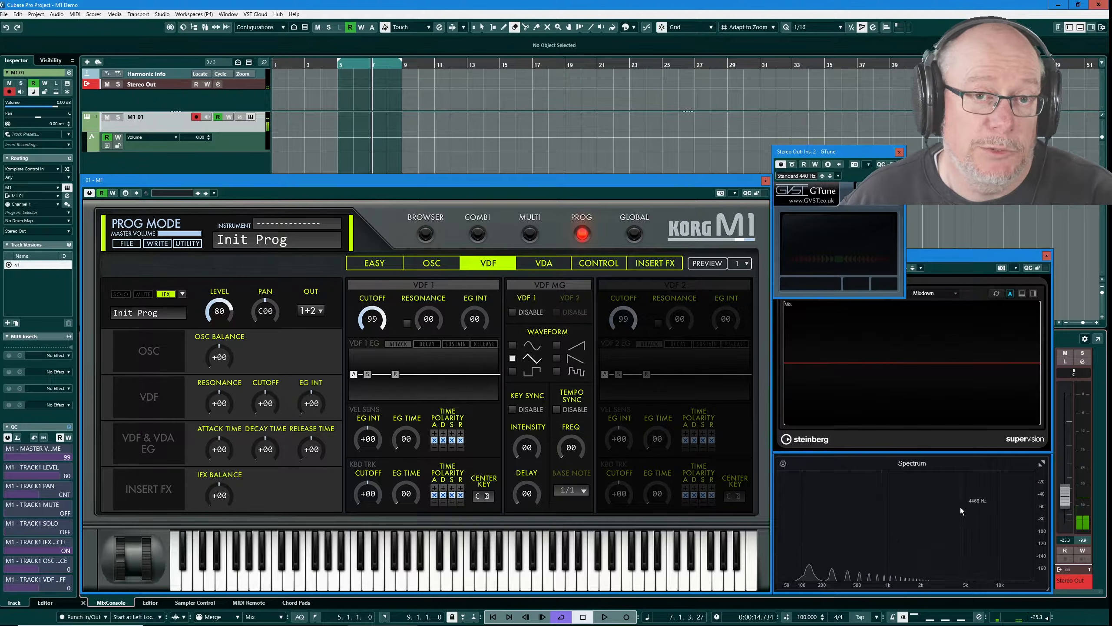
- Sweep the VDF 1 cutoff down to 34, bring it up to 48, and raise the resonance to 70
scroll(371, 322, "down", 9)
scroll(372, 322, "down", 20)
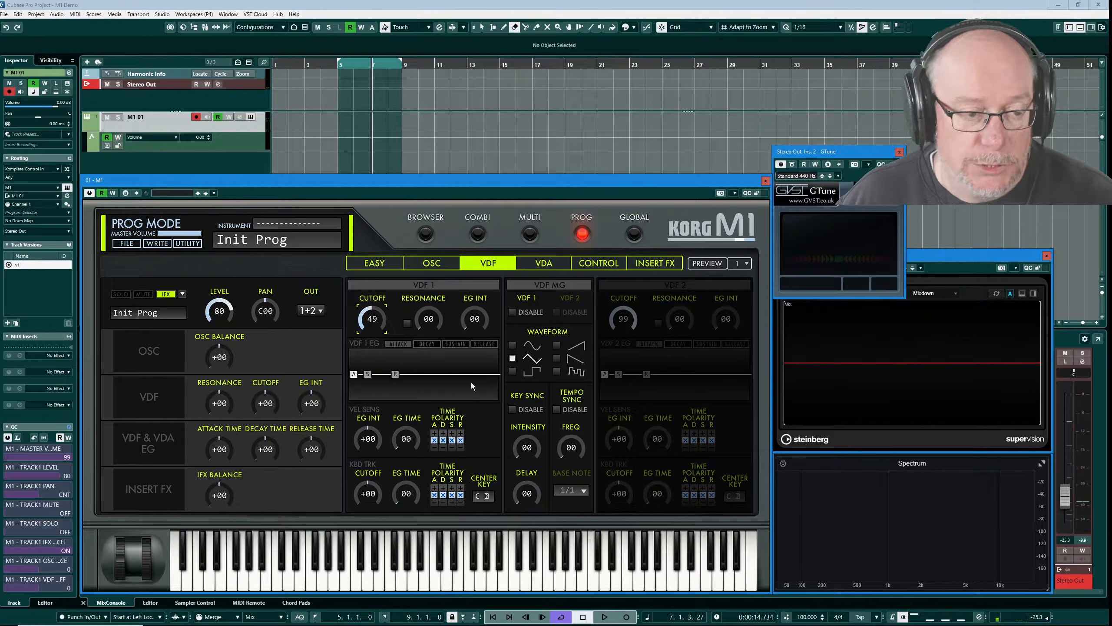
left_click_drag(372, 324, 371, 330)
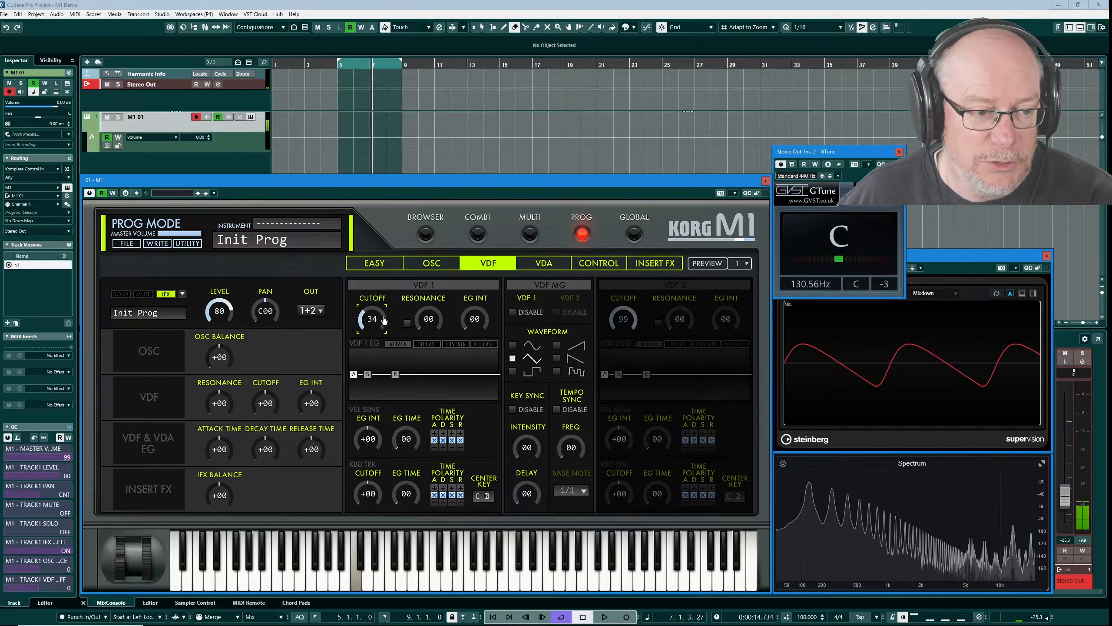
left_click_drag(378, 324, 380, 319)
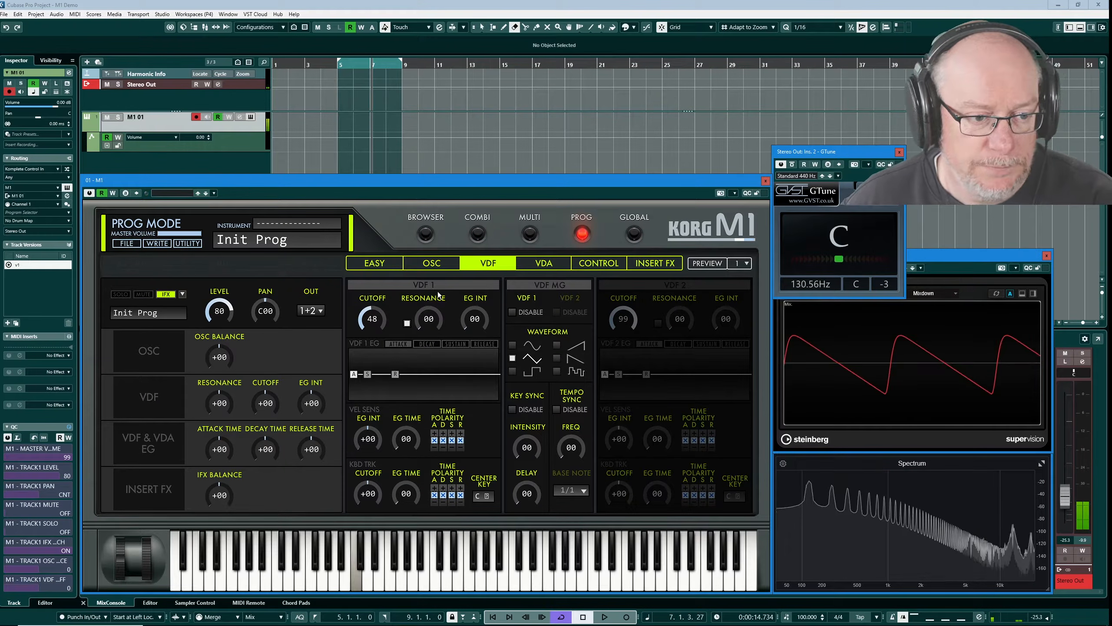
left_click_drag(433, 322, 442, 302)
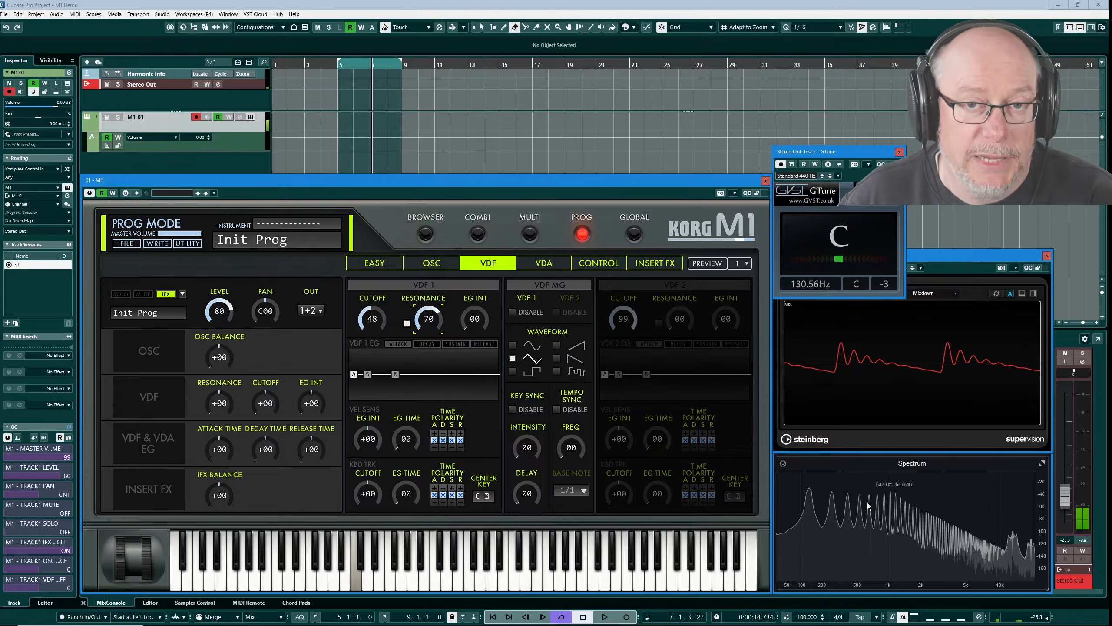
- Sweep the resonant VDF 1 cutoff up to 74 and bring it back down to 69
left_click_drag(371, 322, 377, 316)
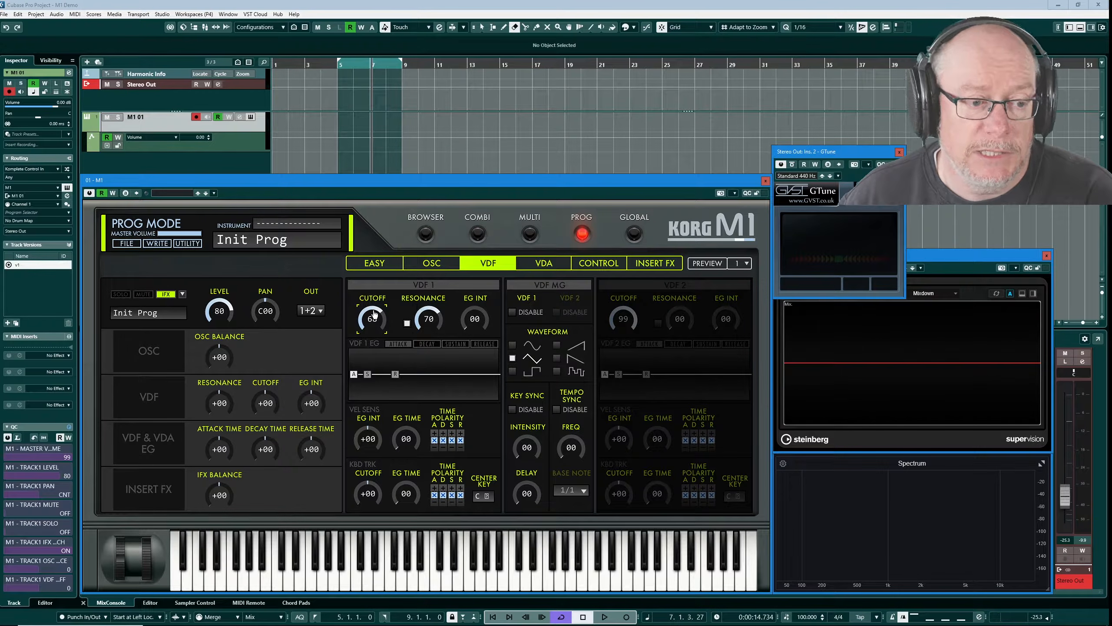
mouse_move(374, 313)
left_mouse_down()
mouse_move(376, 333)
mouse_move(384, 318)
left_mouse_up()
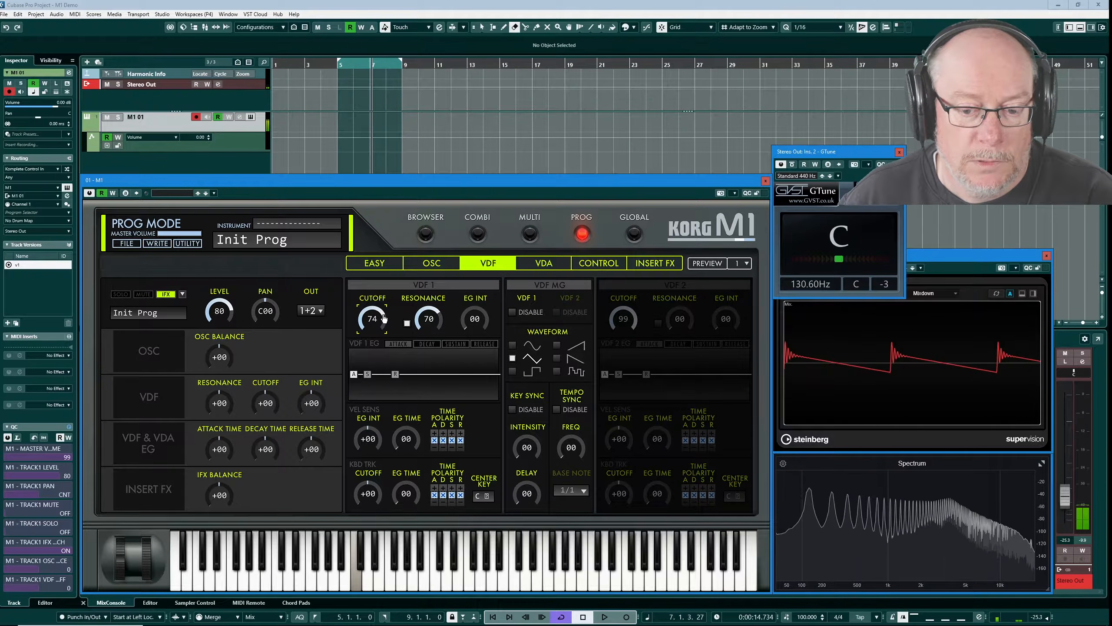
left_click_drag(384, 319, 365, 333)
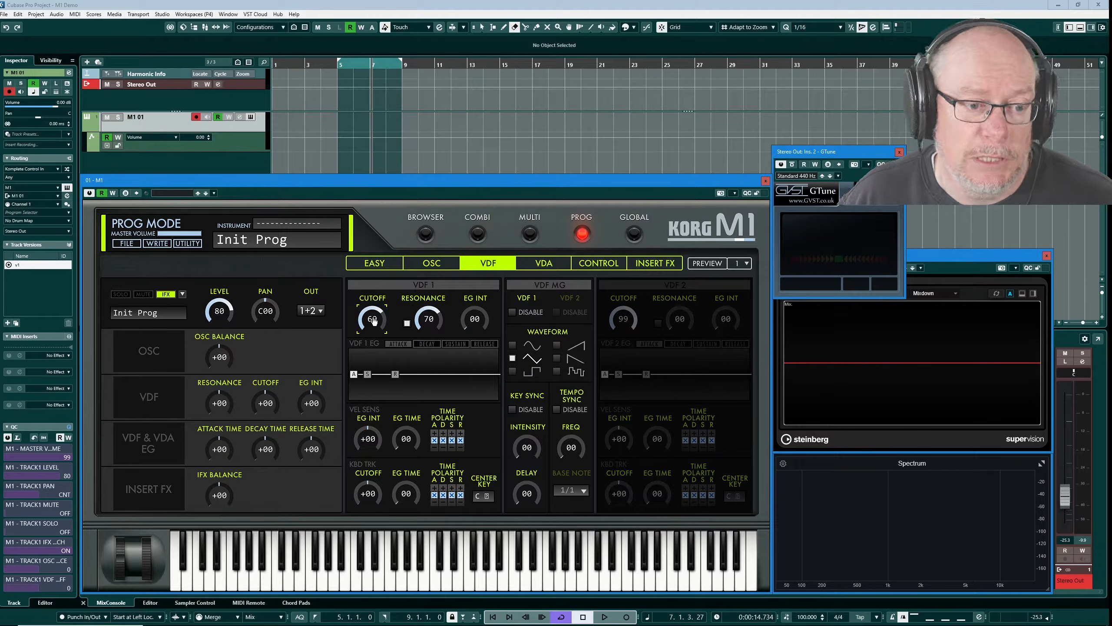
- Shape the VDF 1 envelope with EG intensity 58, attack level +85 and a slightly shorter decay, and lower the cutoff to 44
left_click_drag(475, 323, 474, 308)
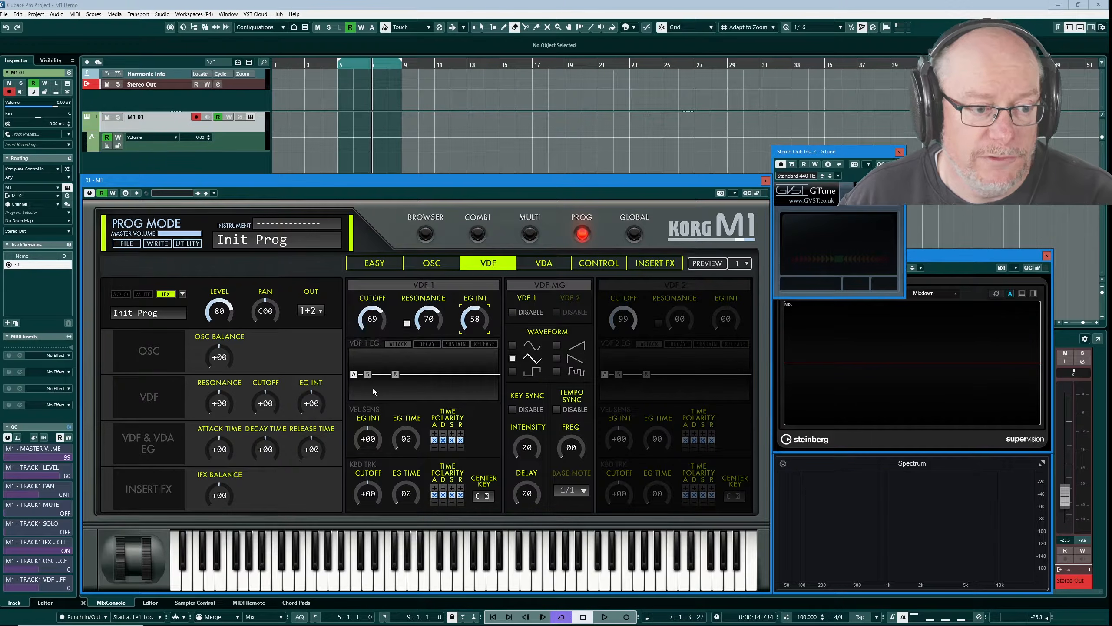
left_click_drag(356, 376, 351, 358)
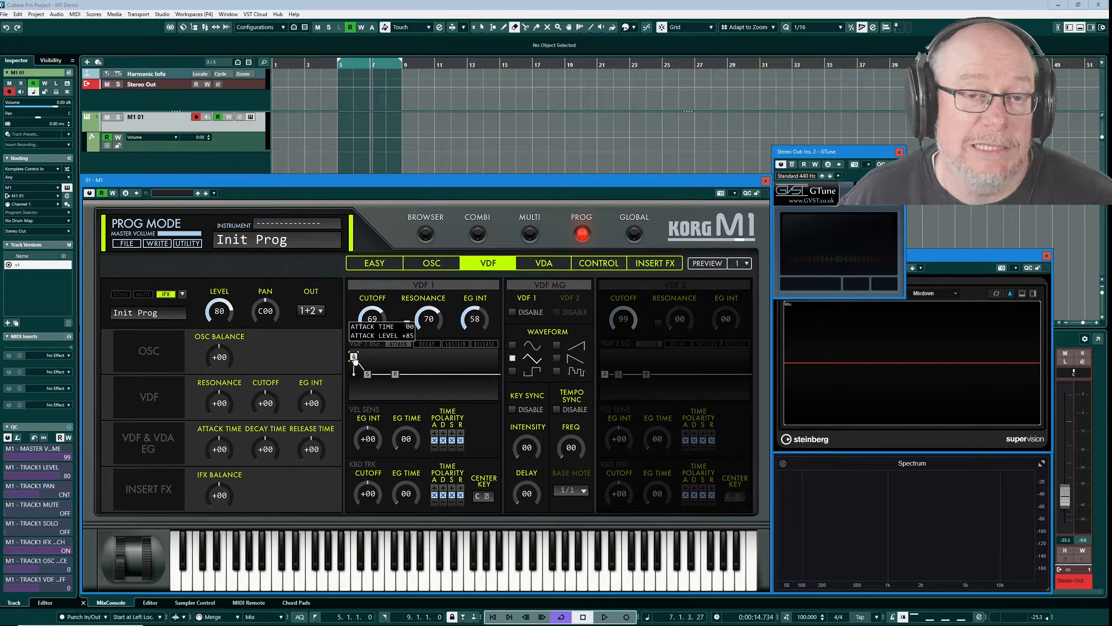
left_click_drag(373, 320, 373, 327)
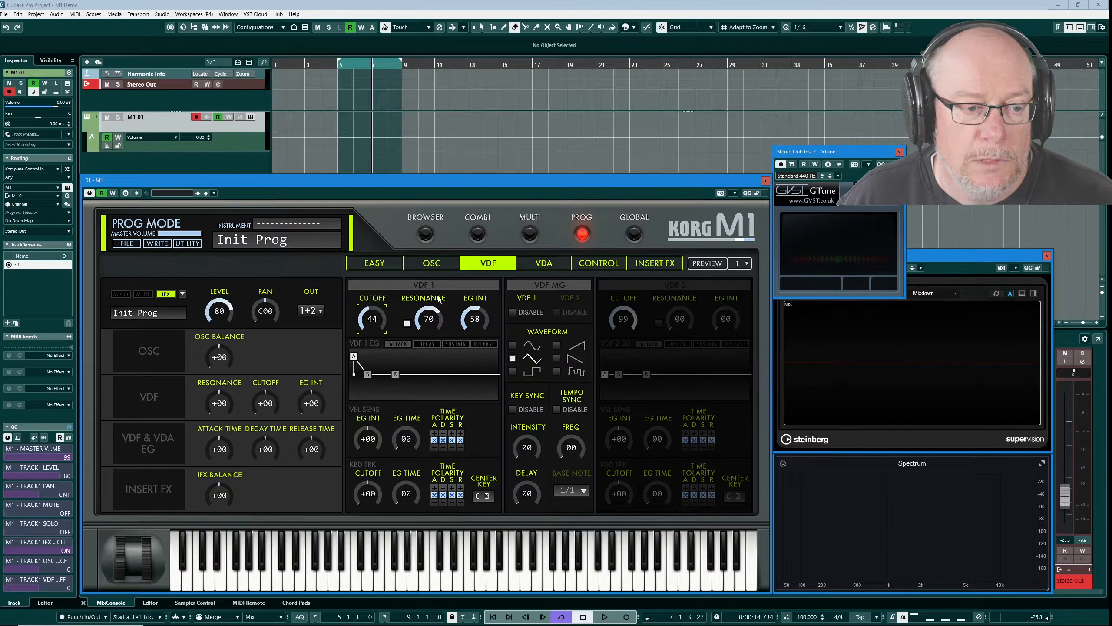
left_click(427, 345)
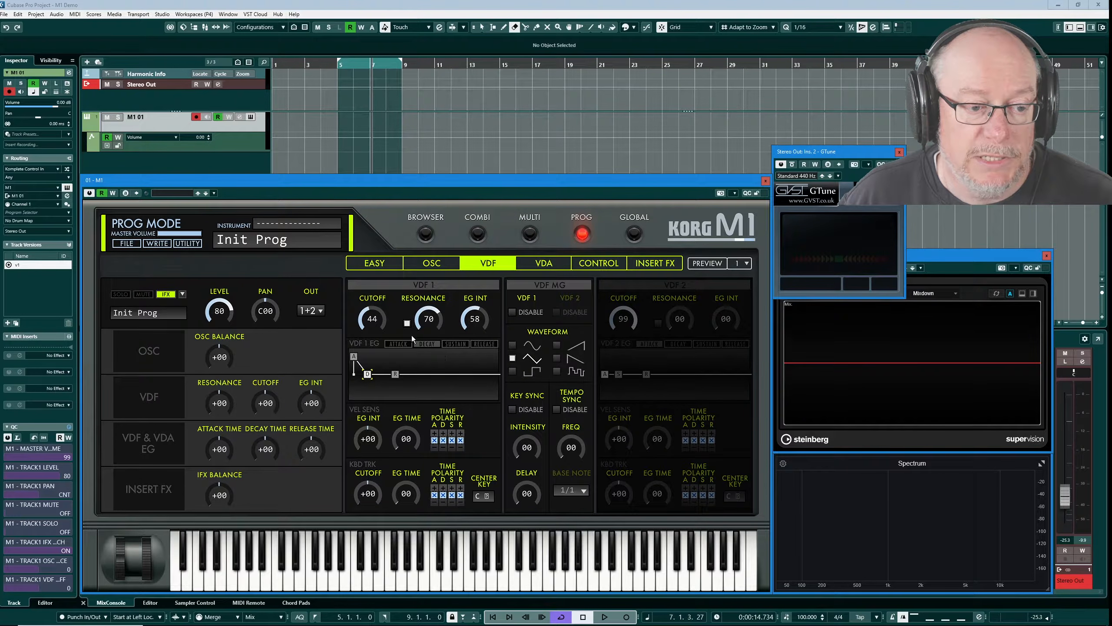
mouse_move(370, 379)
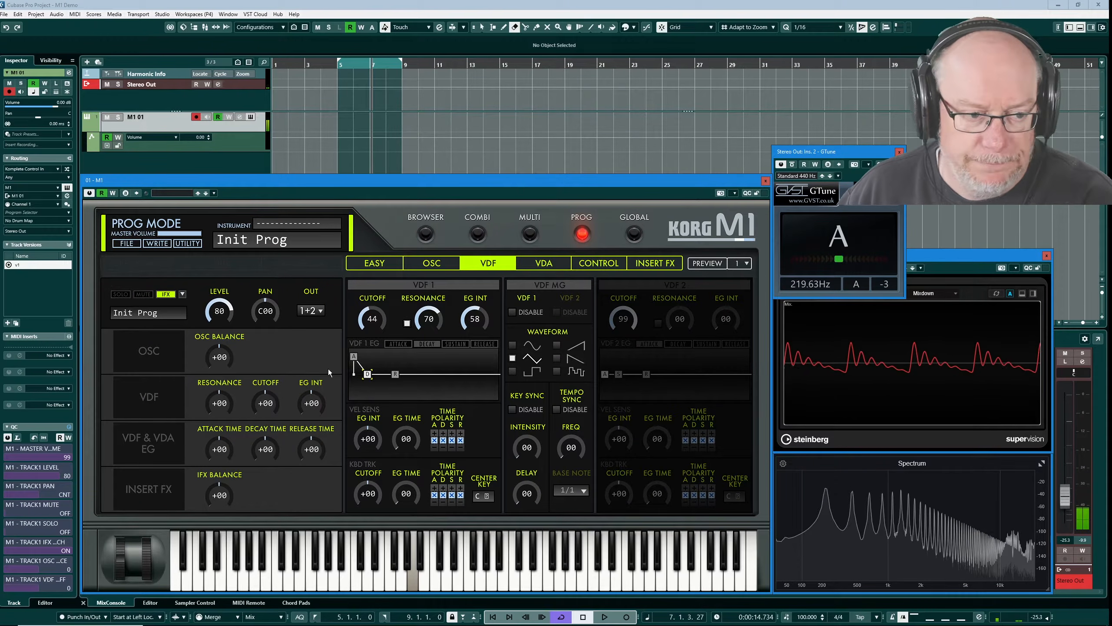
left_click_drag(368, 379, 358, 371)
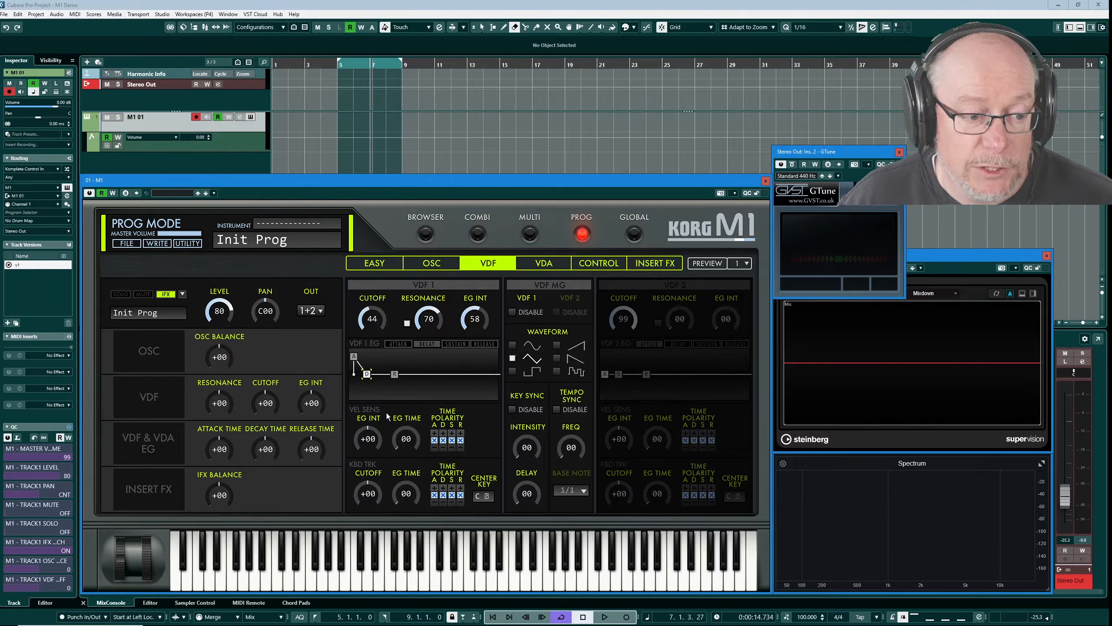
- Set VDF 1 EG intensity to 35 and its velocity sensitivity to +67, and raise the Stereo Out fader to -20.0 dB
left_click_drag(372, 445, 372, 444)
left_click_drag(477, 323, 476, 328)
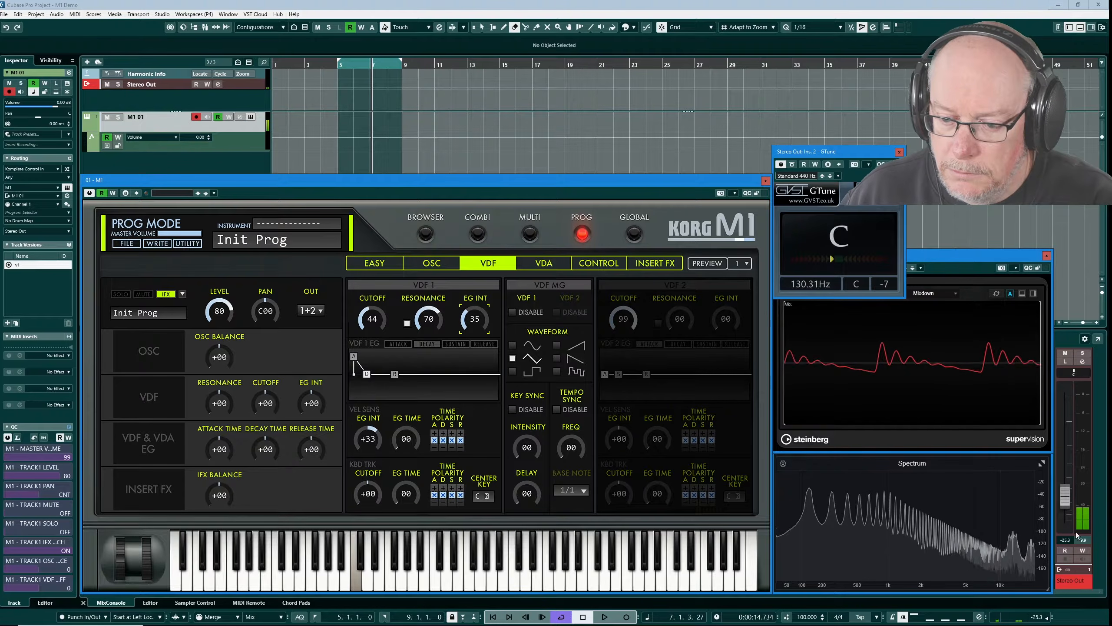
scroll(1070, 497, "up", 3)
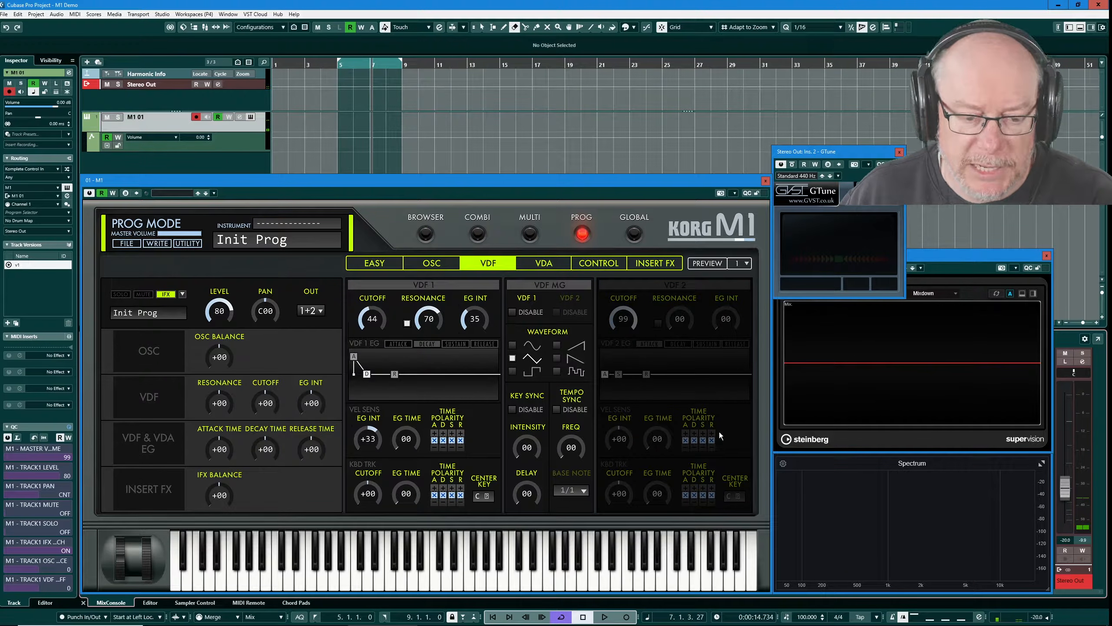
left_click_drag(370, 439, 465, 334)
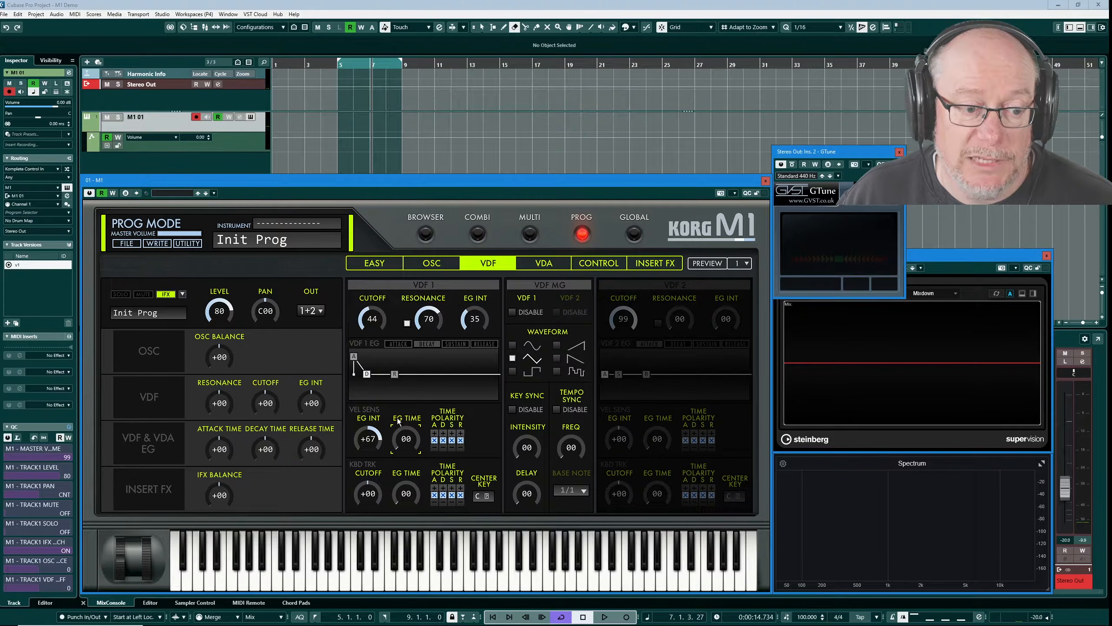
- Try a velocity-sensitive EG time of 51 on VDF 1 with the decay time polarity flipped to positive
left_click_drag(407, 455, 412, 434)
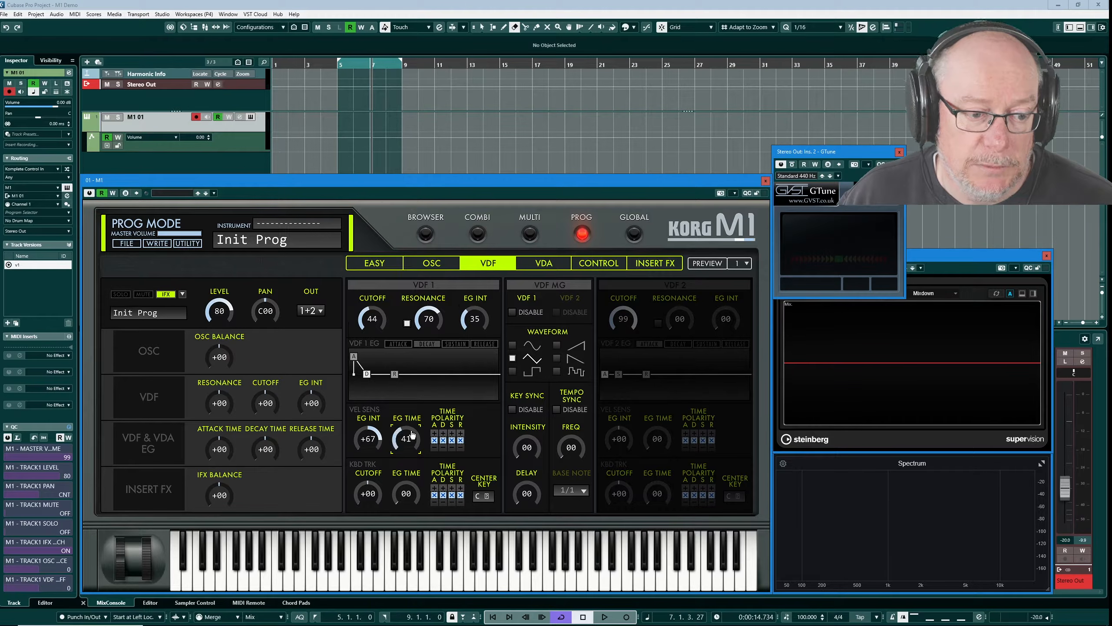
mouse_move(364, 374)
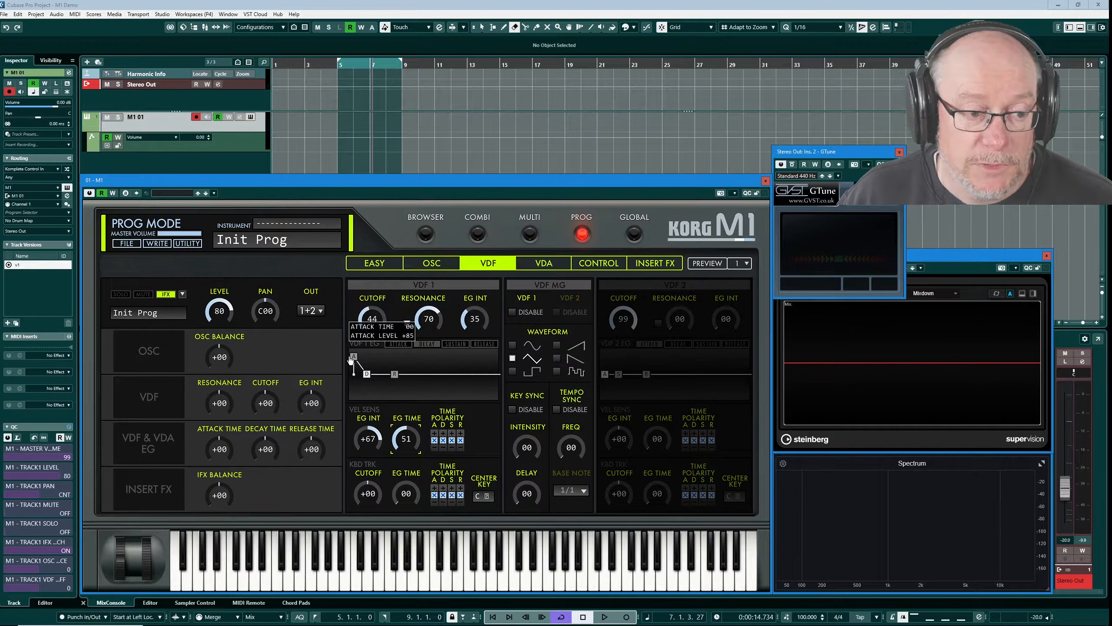
mouse_move(354, 354)
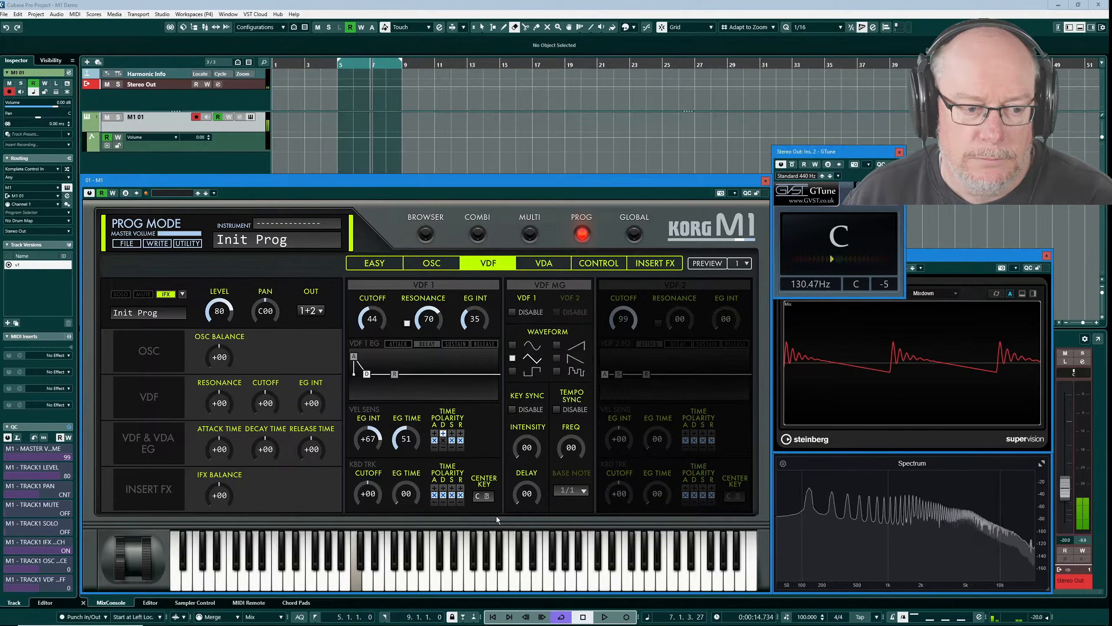
- Reset the VDF 1 velocity sensitivity amounts and decay time polarity, and set the EG intensity to 00
double_click(408, 440)
left_click(444, 441)
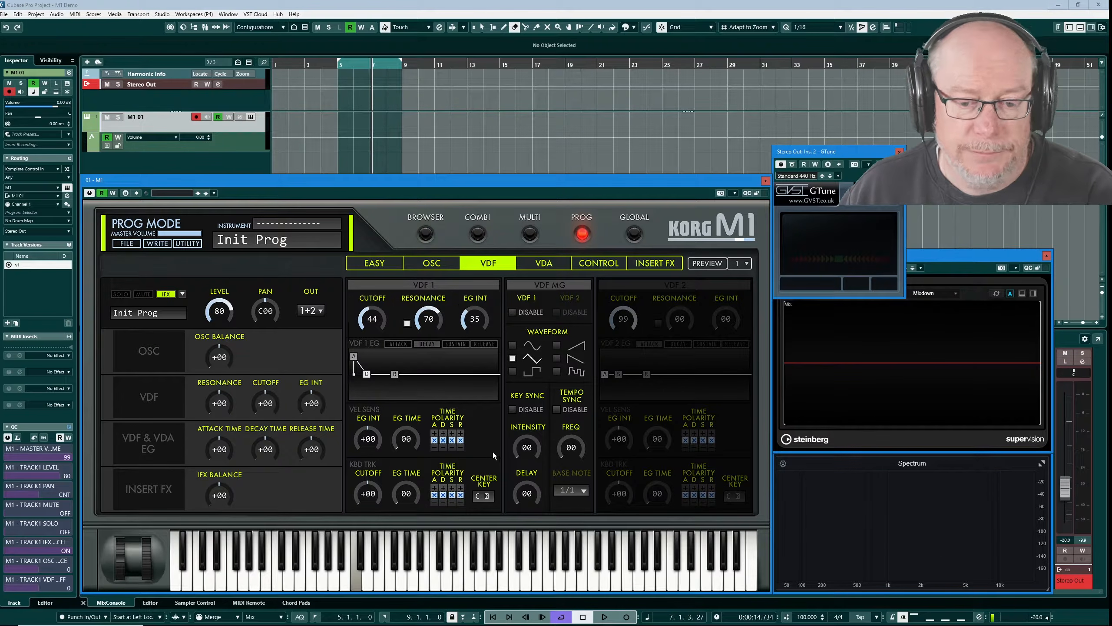
left_click_drag(473, 319, 477, 367)
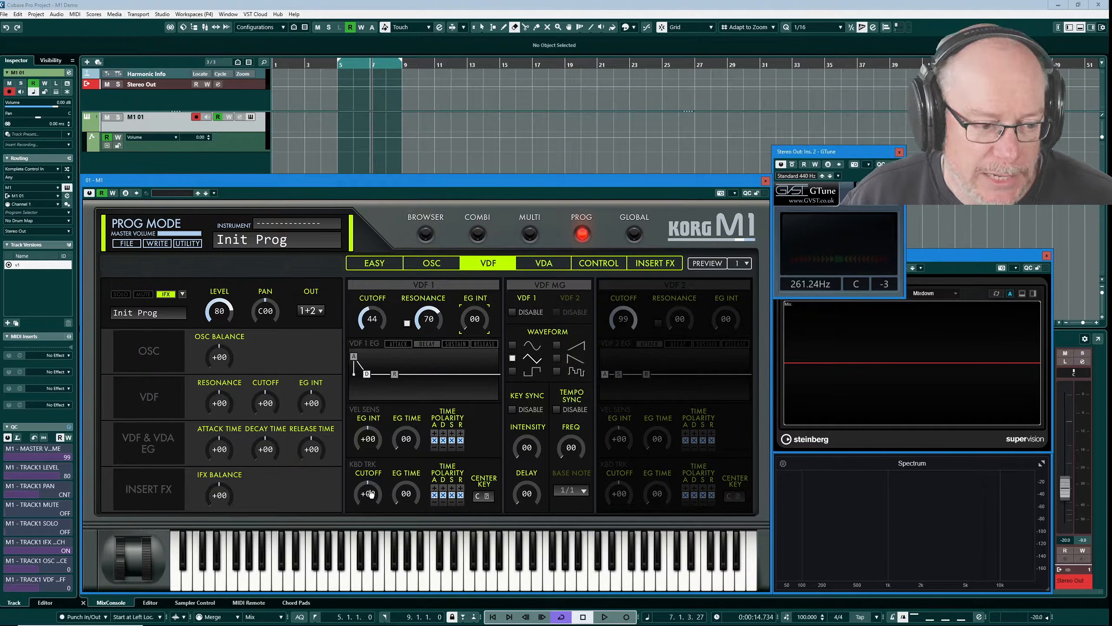
- Try keyboard tracking of the VDF 1 cutoff at -41 with the cutoff at 80, and return them to +00 and 44
mouse_move(371, 497)
left_mouse_down()
mouse_move(370, 468)
mouse_move(371, 503)
left_mouse_up()
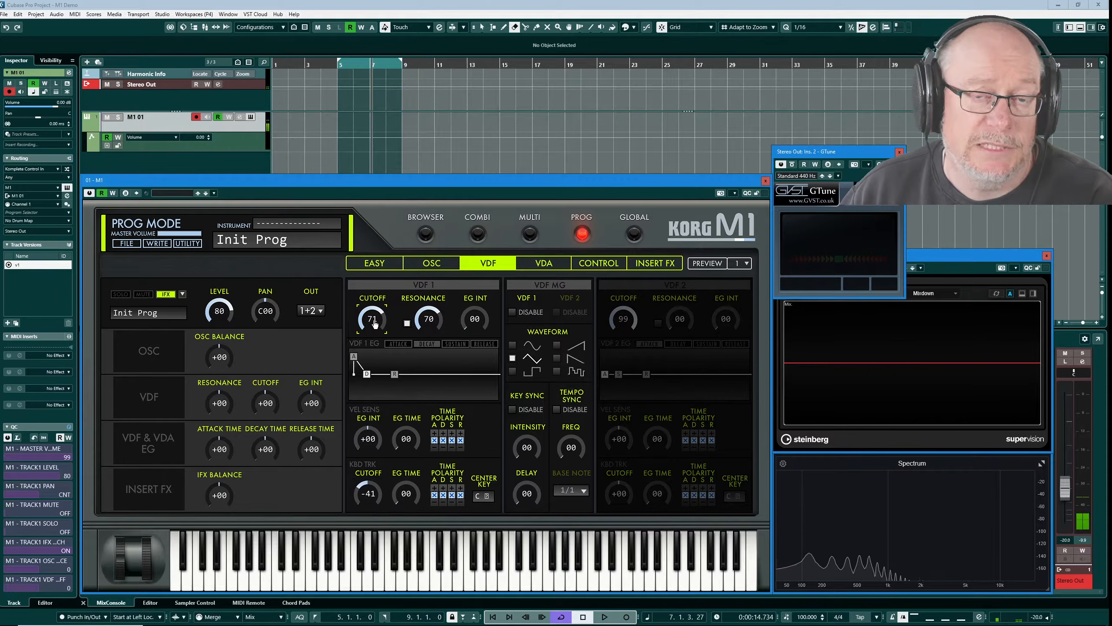
left_click_drag(375, 321, 376, 317)
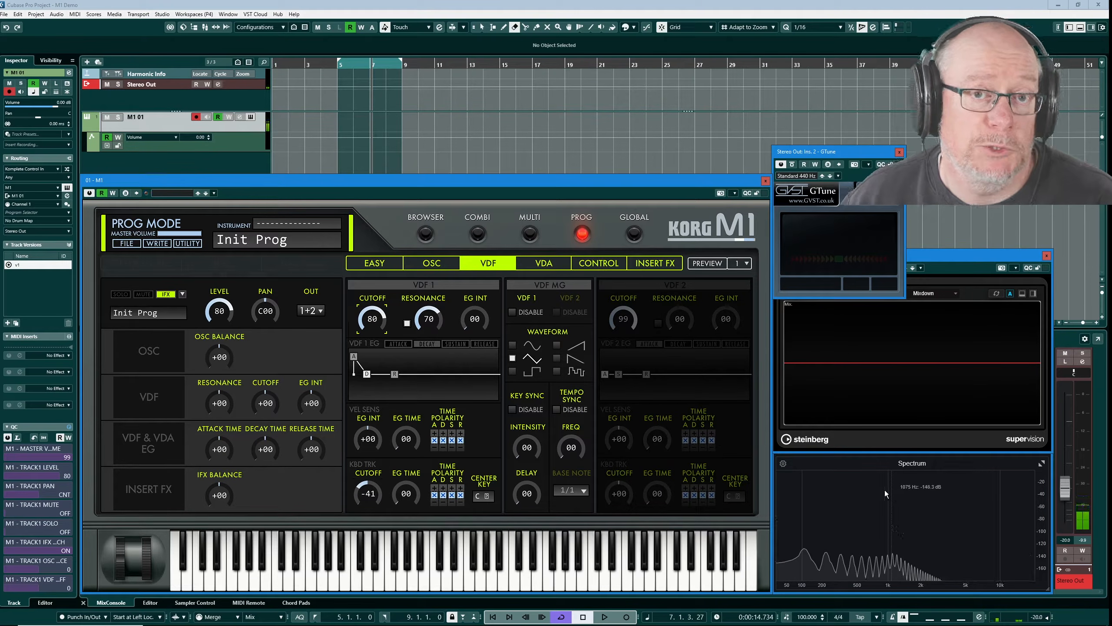
double_click(371, 496)
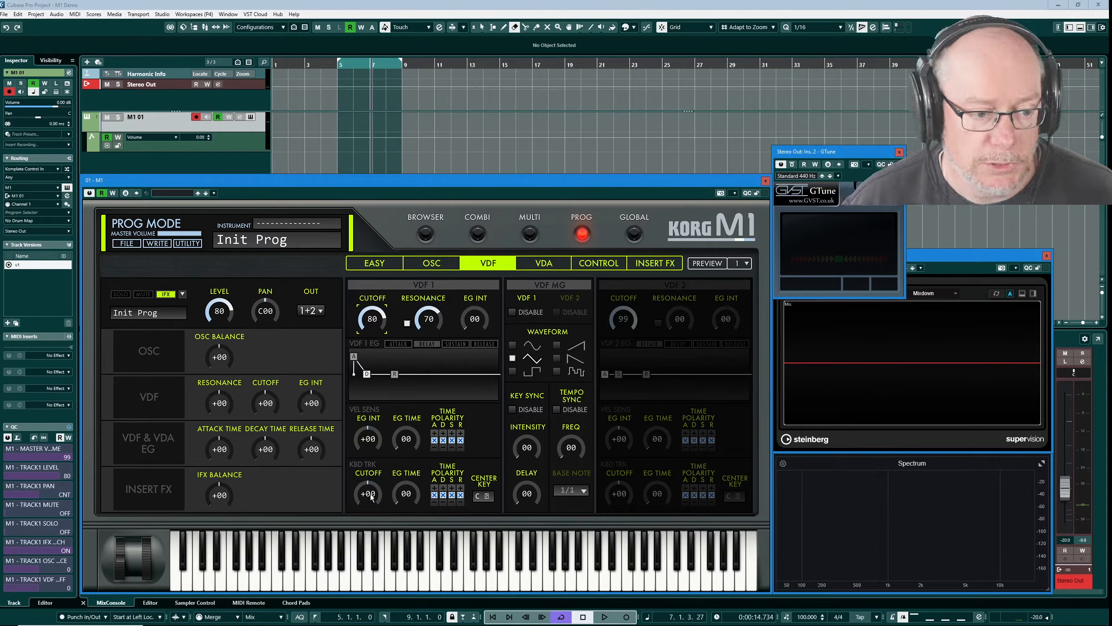
left_click_drag(371, 497, 372, 490)
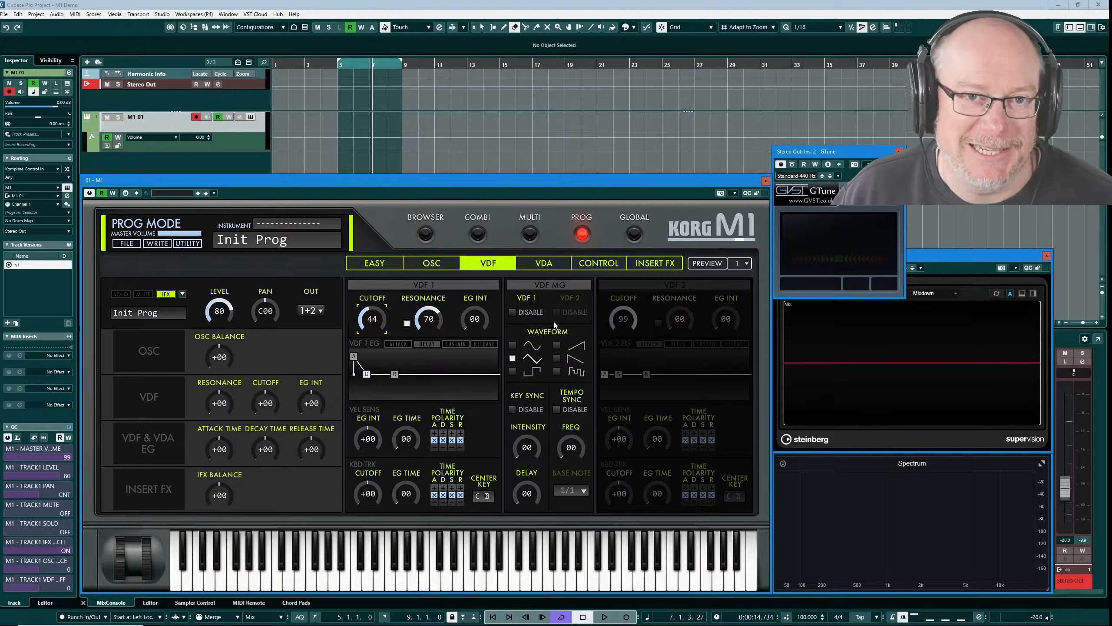
- Enable the VDF 1 modulation generator with intensity 40 and frequency 48, and reset the attack level of the VDF 1 envelope
left_click(512, 312)
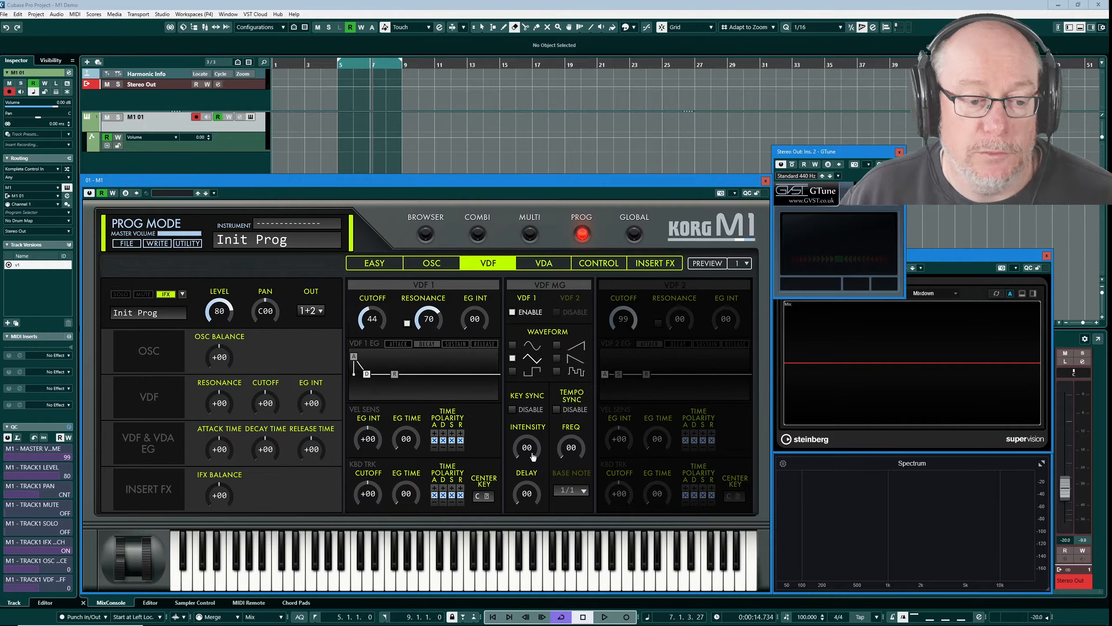
left_click_drag(527, 451, 582, 441)
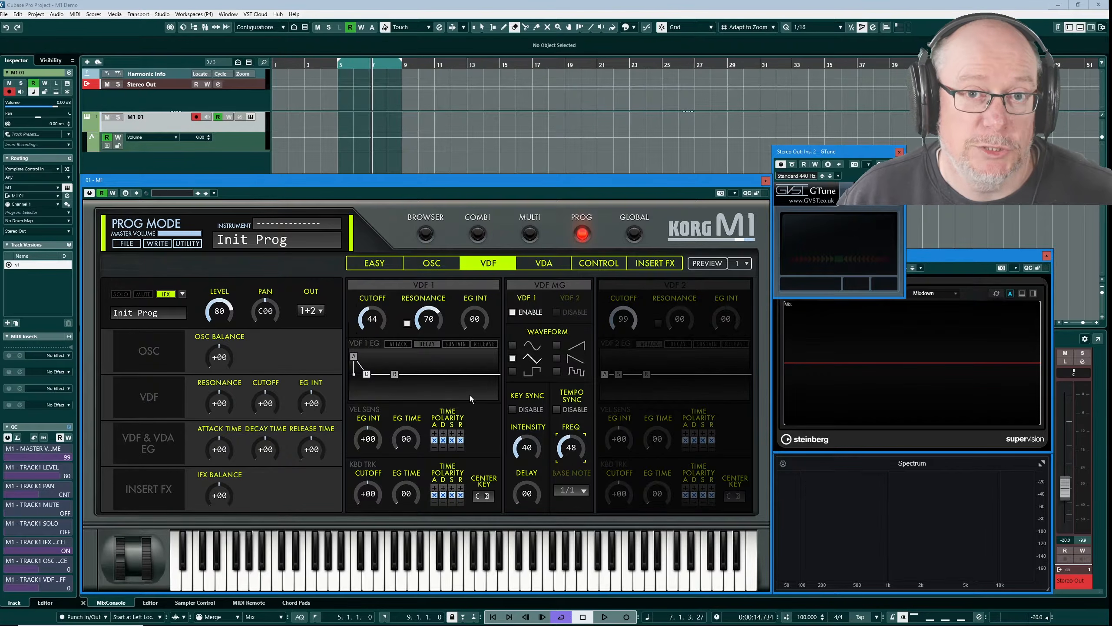
left_click(356, 357, "ctrl")
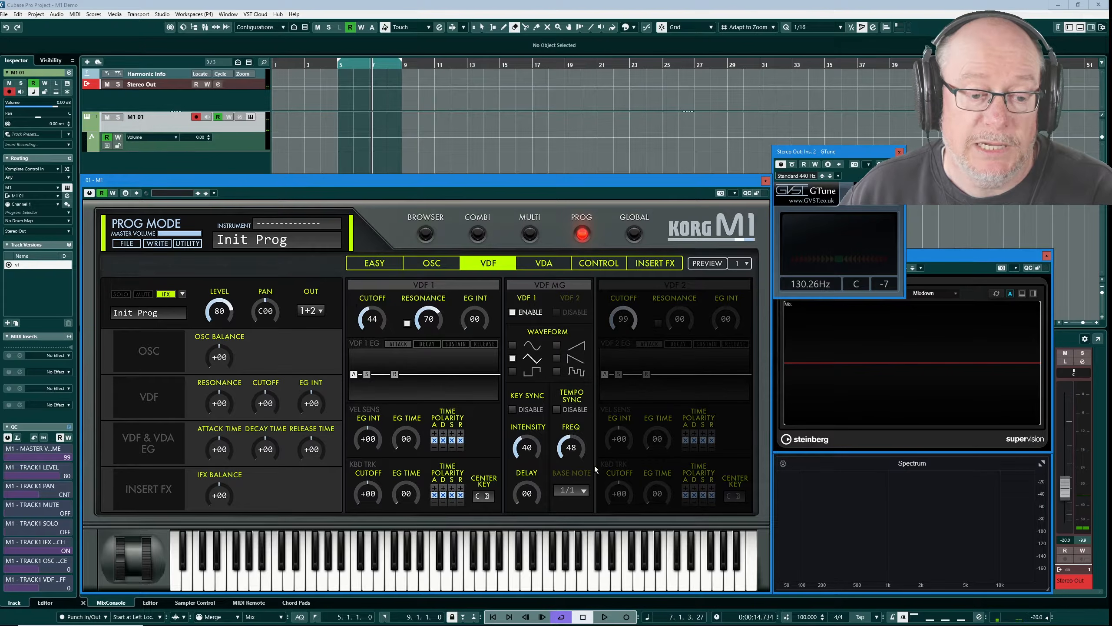
- Set the VDF modulation generator to the random stepped waveform with intensity 43 and frequency 65
left_click_drag(571, 451, 572, 456)
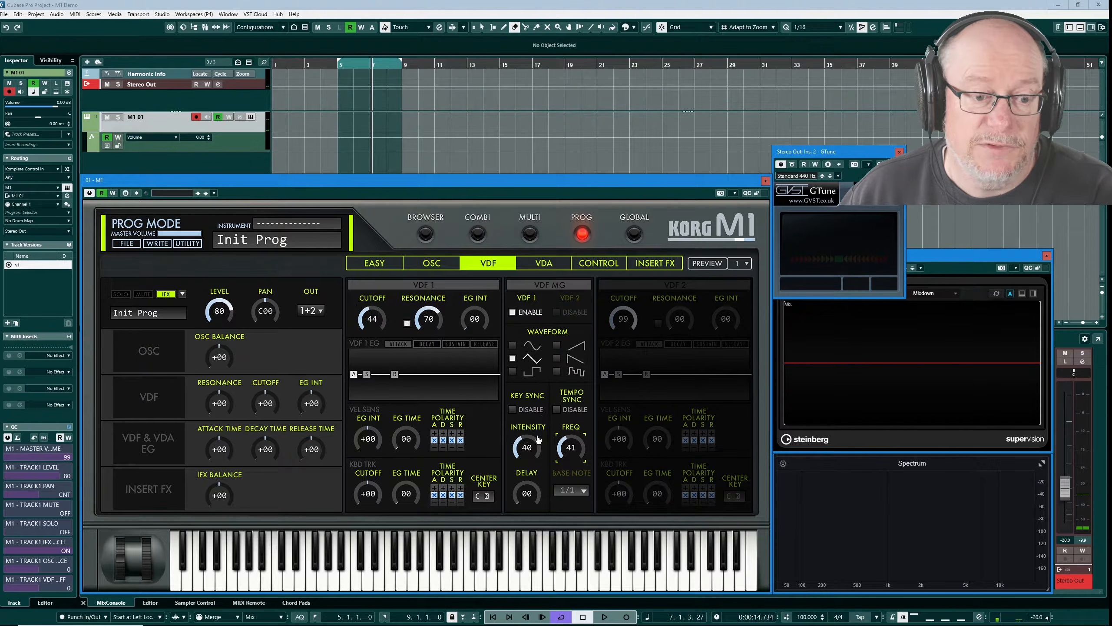
left_click(528, 451)
mouse_move(528, 450)
left_mouse_down()
mouse_move(578, 448)
mouse_move(529, 447)
mouse_move(569, 454)
left_mouse_up()
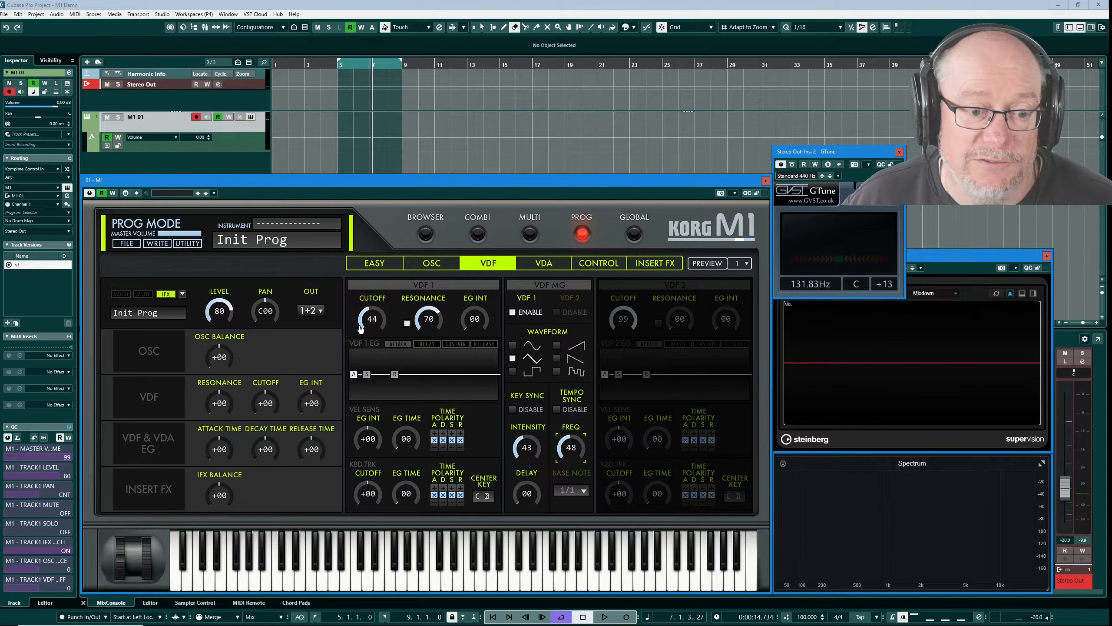
left_click(557, 372)
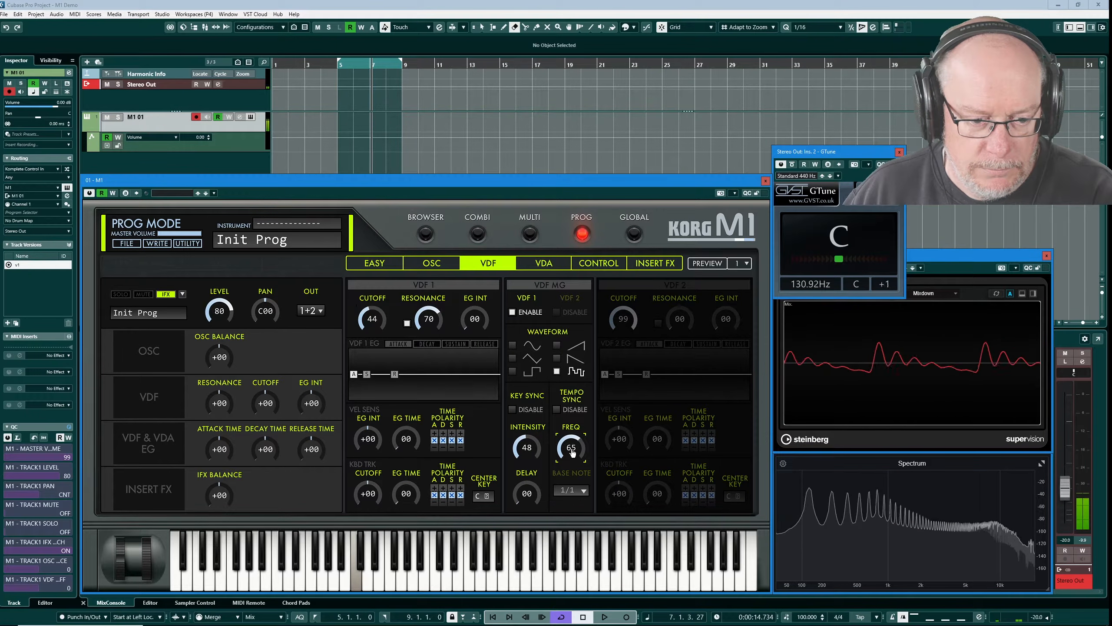
left_click_drag(527, 450, 527, 453)
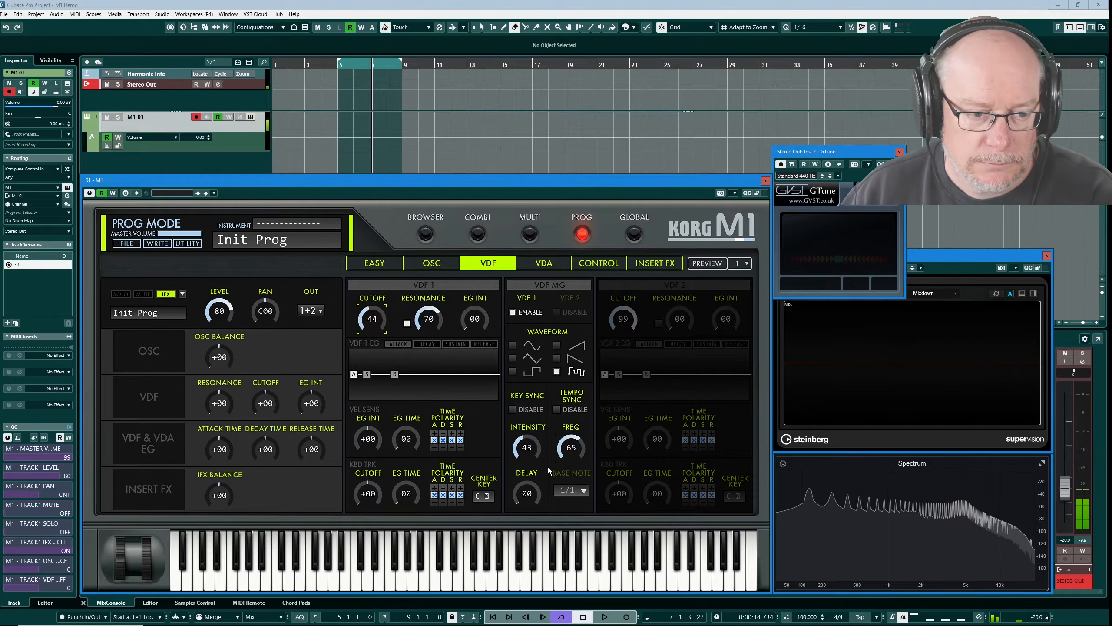
- Switch the VDF modulation generator to a sine wave with intensity 24, and try a delay of 61 before resetting it to 00
left_click(513, 346)
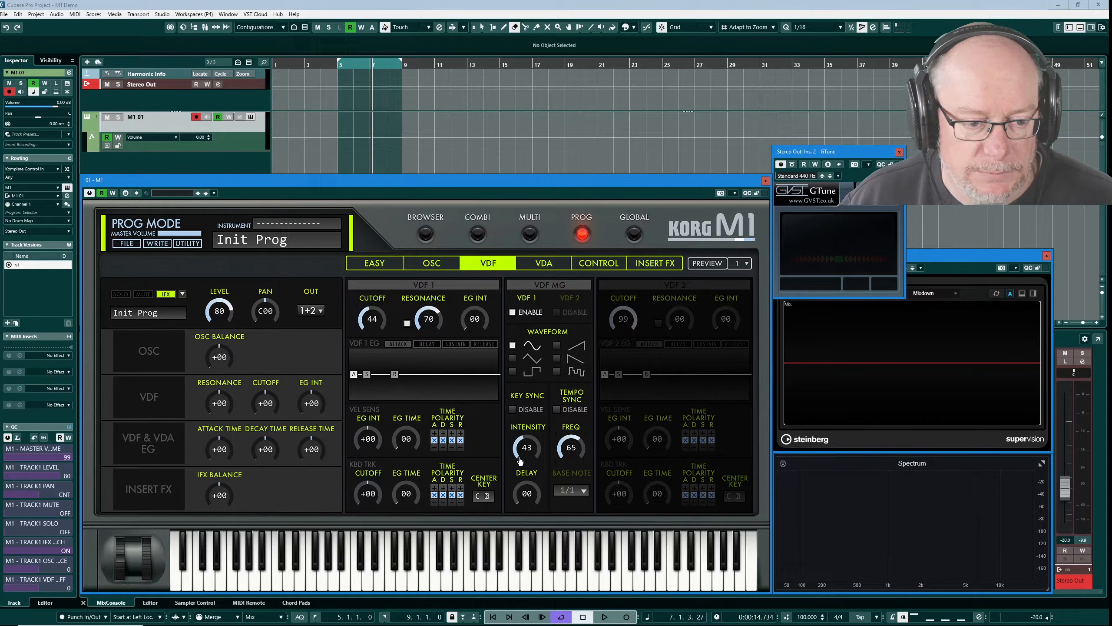
left_click_drag(523, 450, 523, 454)
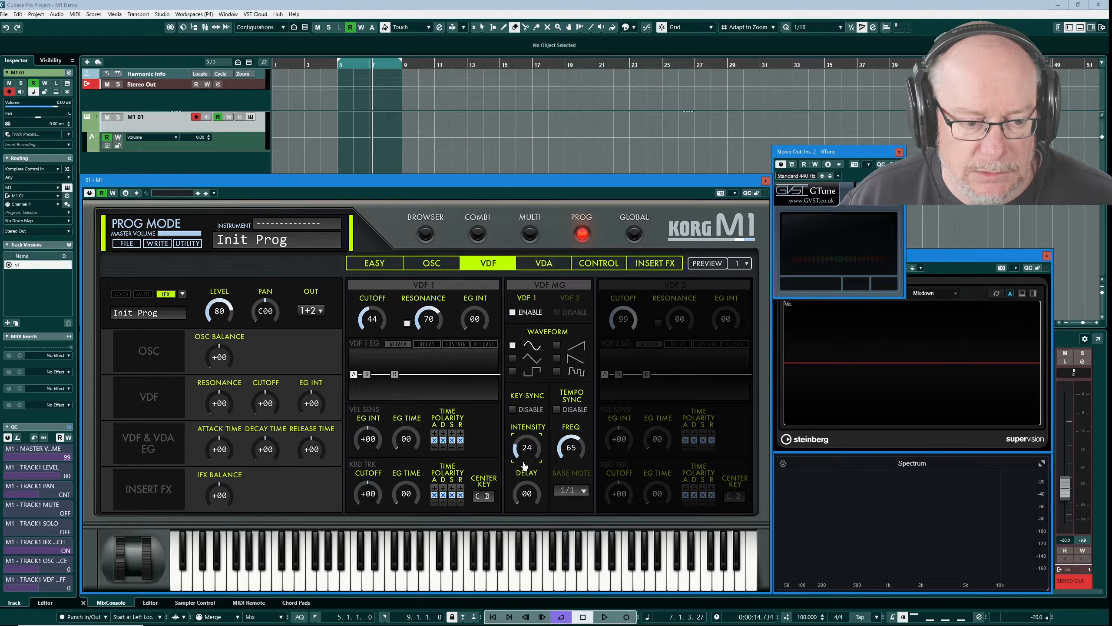
left_click_drag(533, 500, 534, 481)
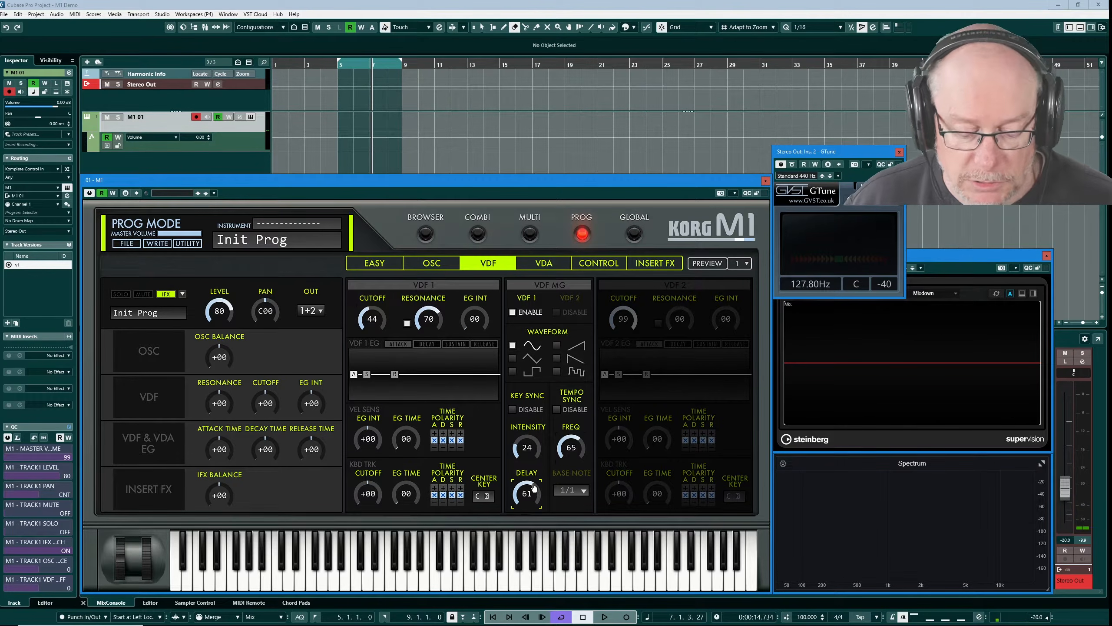
left_click_drag(534, 488, 535, 504)
- Try tempo sync on the VDF modulation generator, view its base note choices, and turn off both the sync and the VDF 1 modulation
left_click(557, 410)
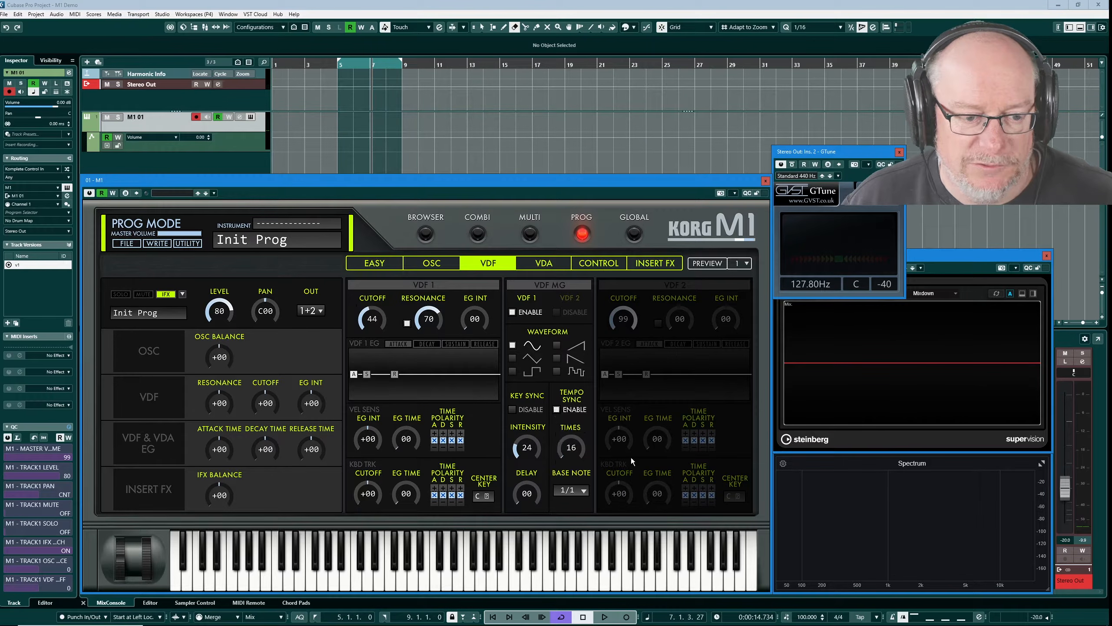
left_click(571, 491)
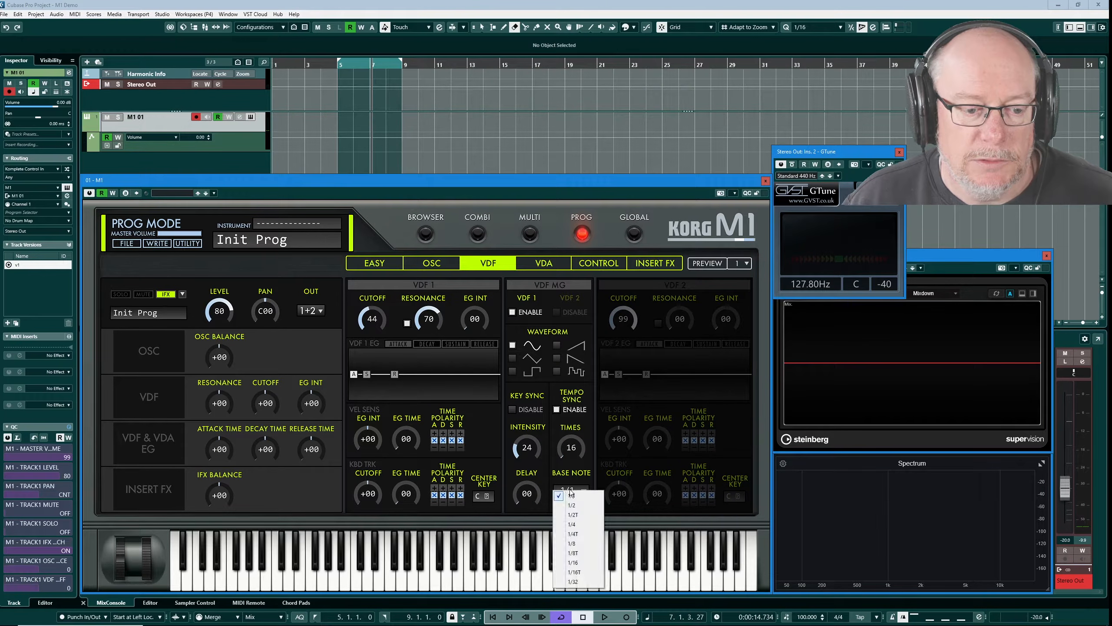
left_click(558, 409)
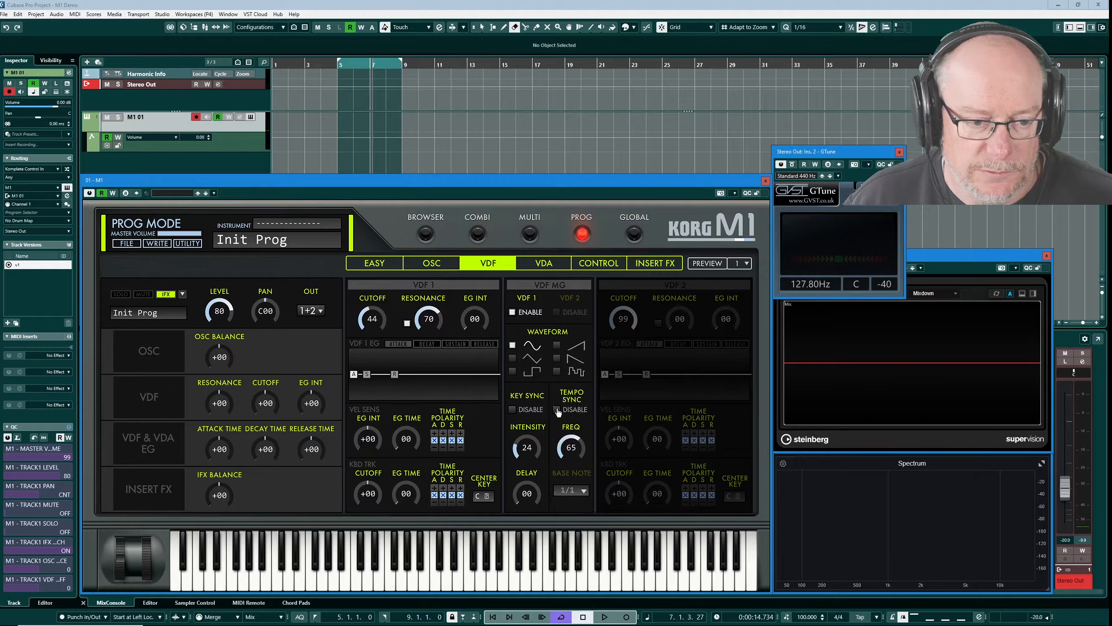
left_click(512, 312)
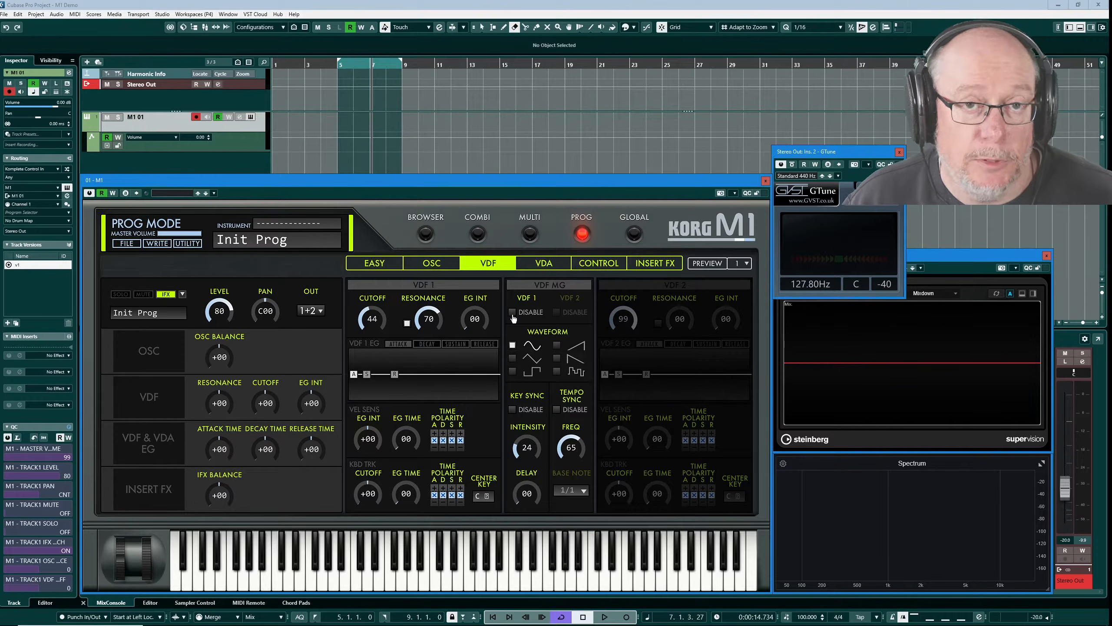
- Try aftertouch amounts of +04 for pitch and a positive value for VDF cutoff, and reset both to +00
left_click(603, 266)
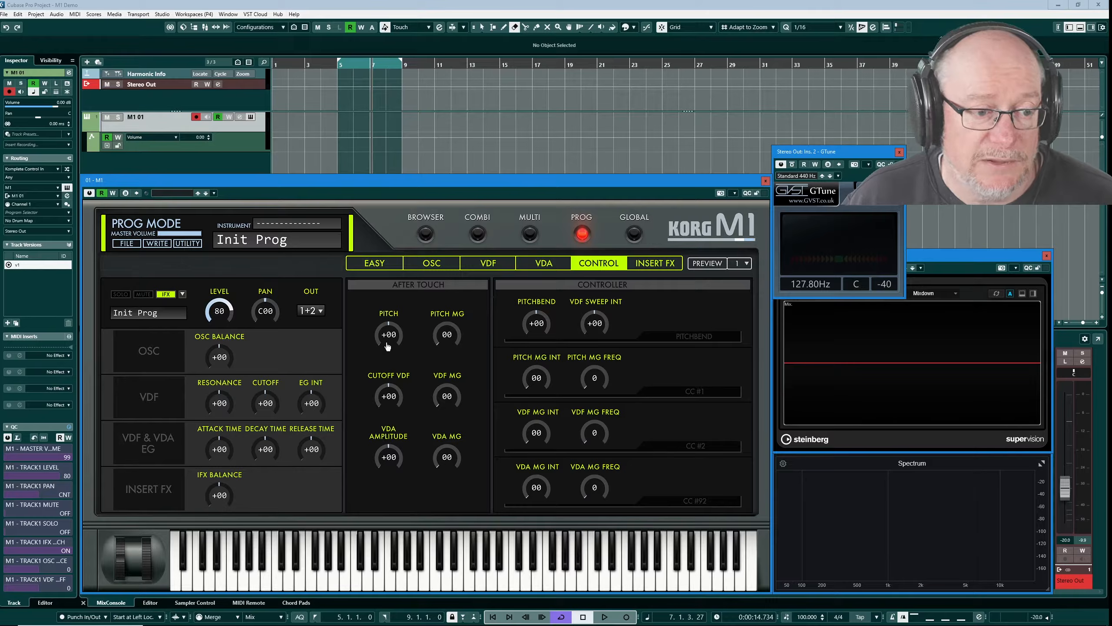
left_click_drag(392, 338, 399, 333)
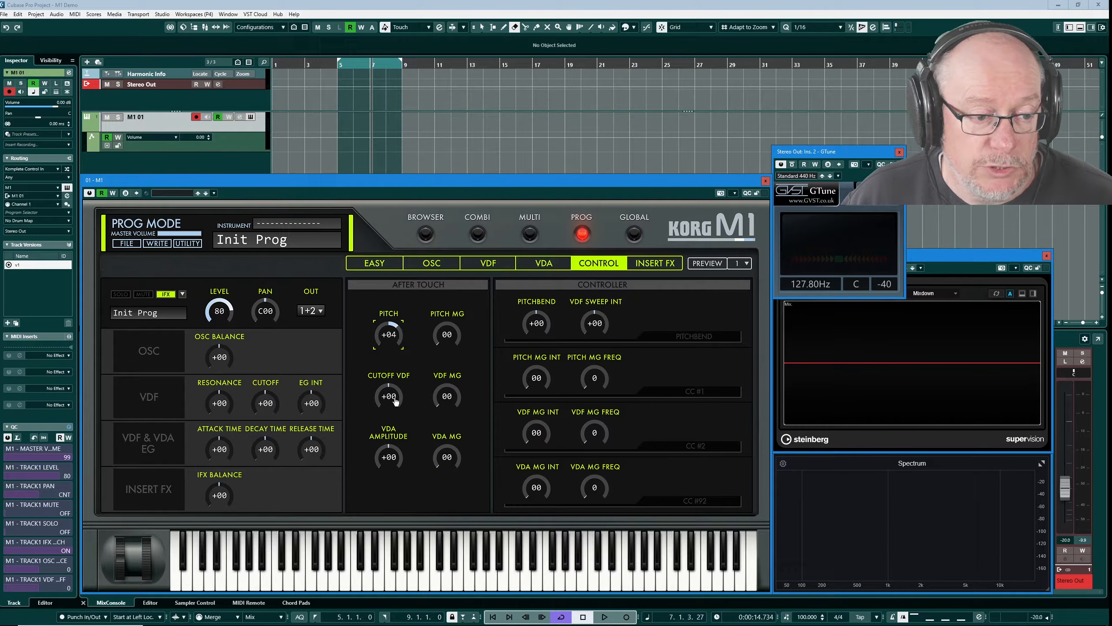
left_click_drag(396, 401, 399, 396)
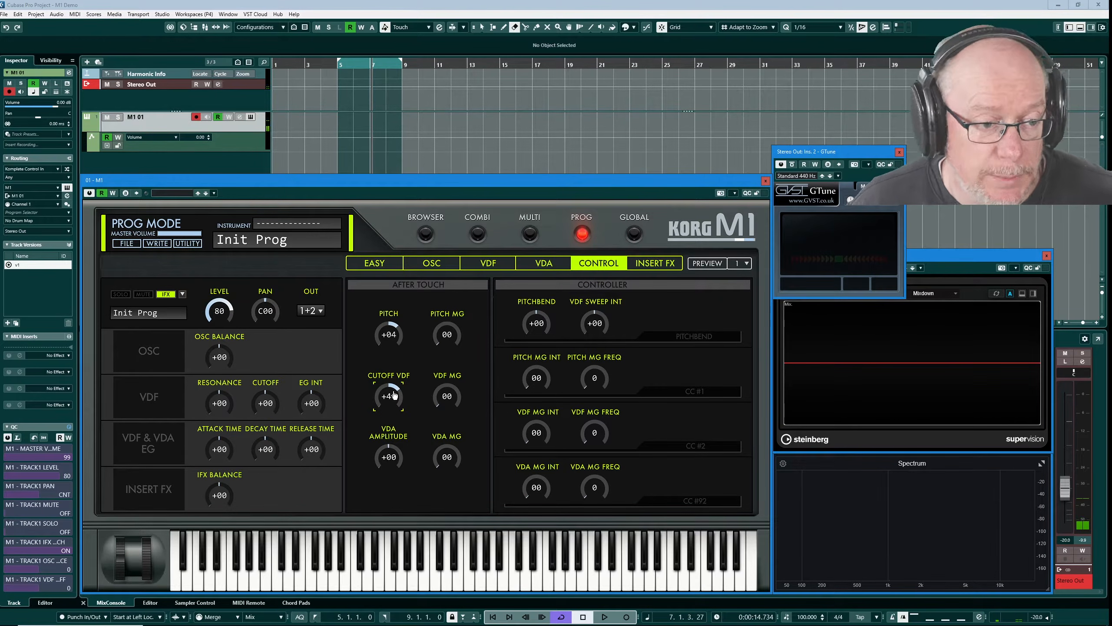
double_click(387, 337)
double_click(400, 398)
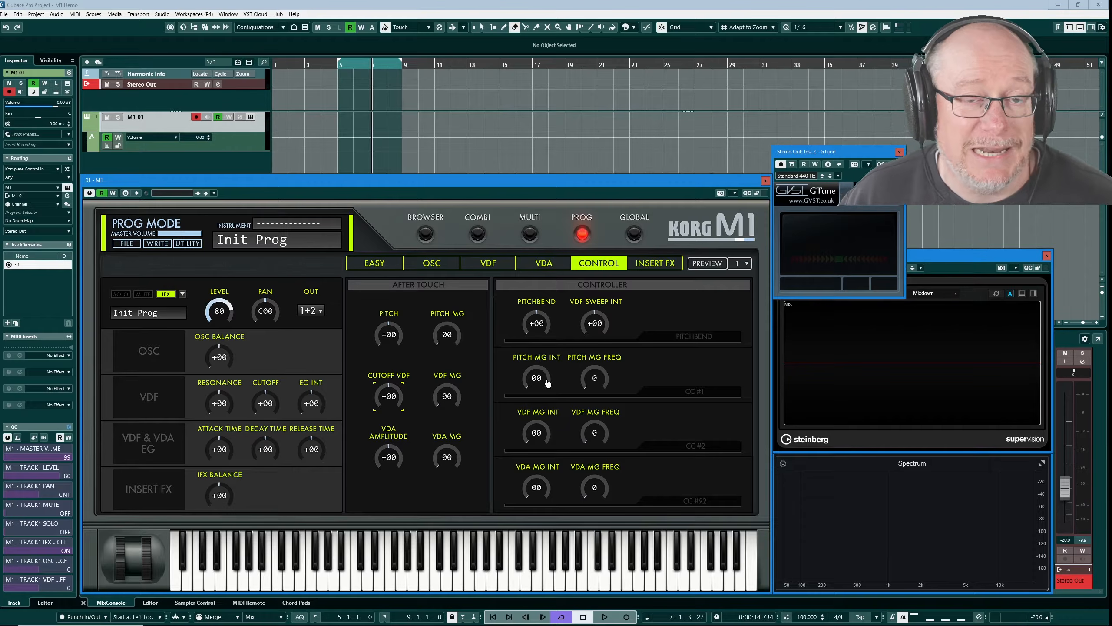
- Enable the pitch modulation generator for OSC 1 with frequency 43, try intensity 43 and return the intensity to 00
left_click(433, 263)
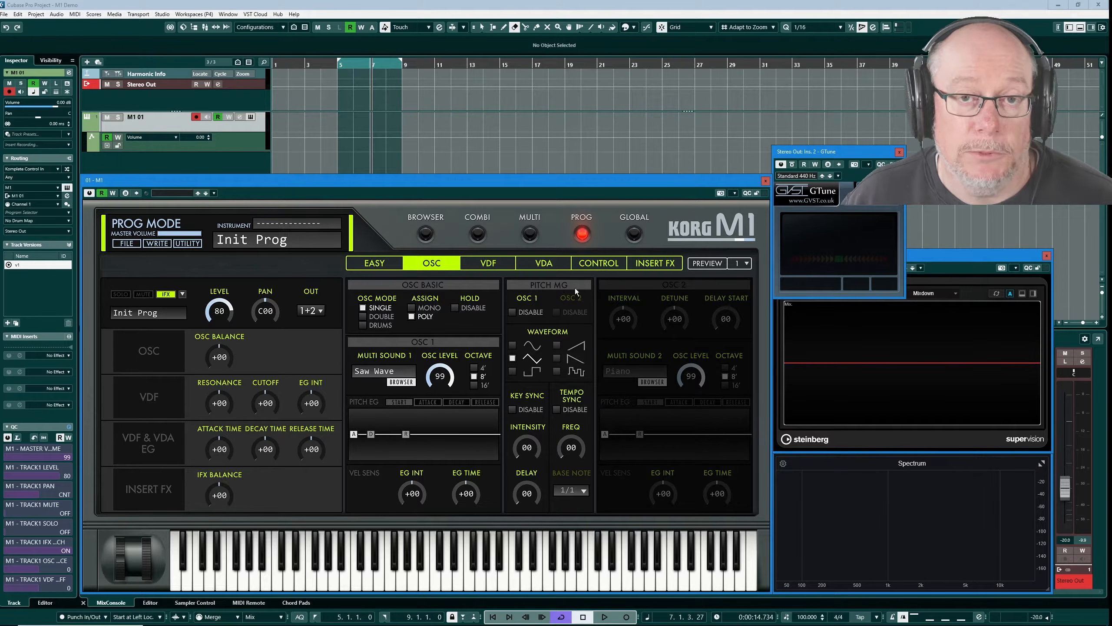
left_click(512, 313)
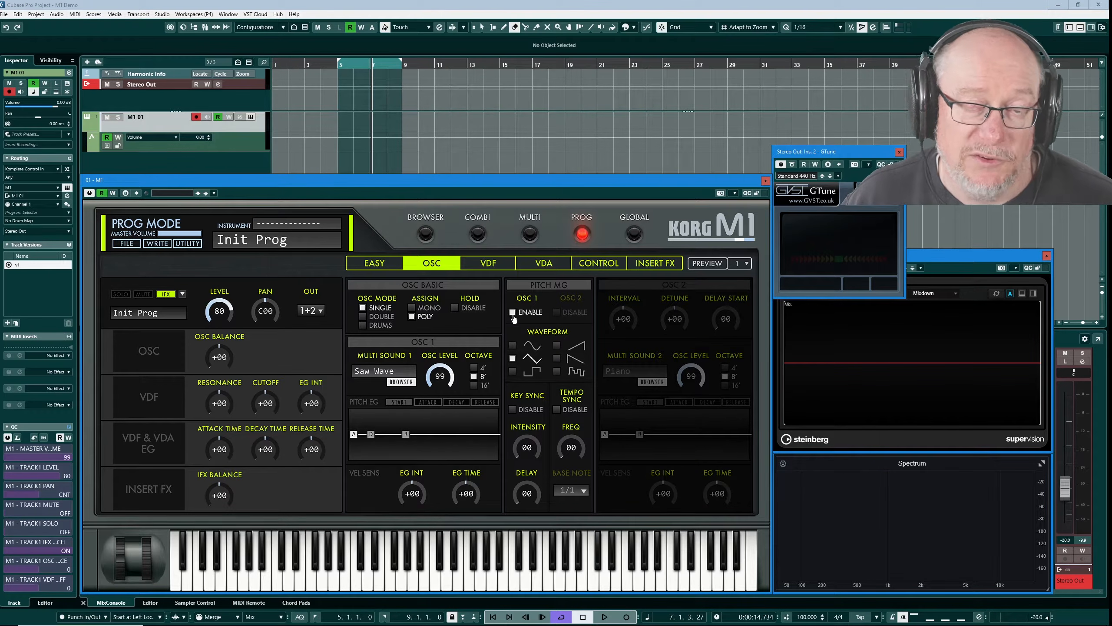
left_click_drag(535, 454, 563, 450)
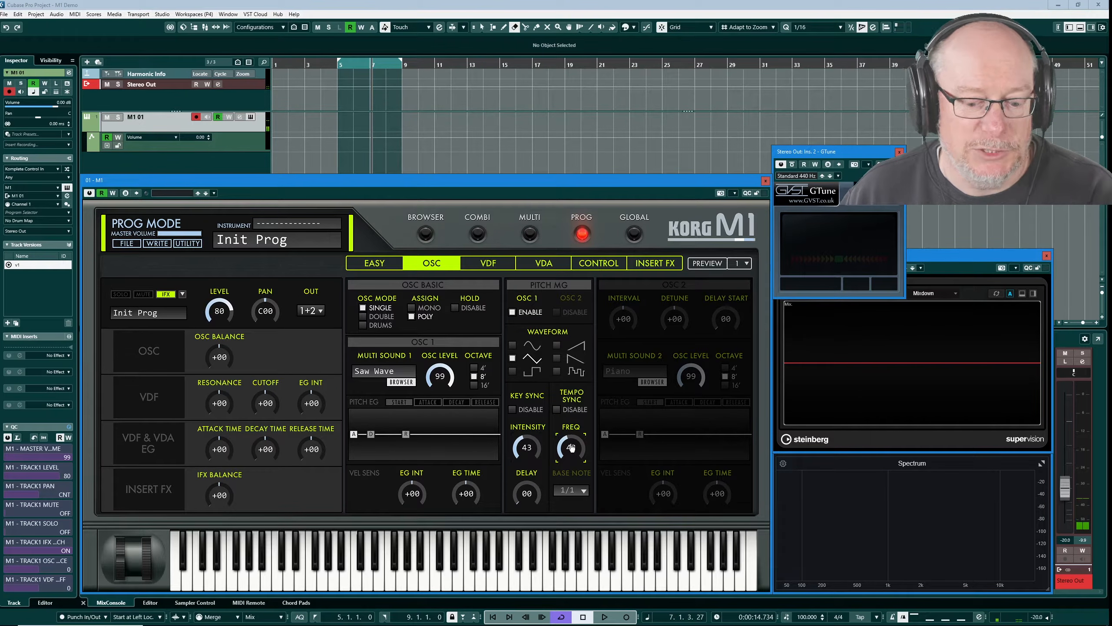
left_click_drag(527, 448, 529, 517)
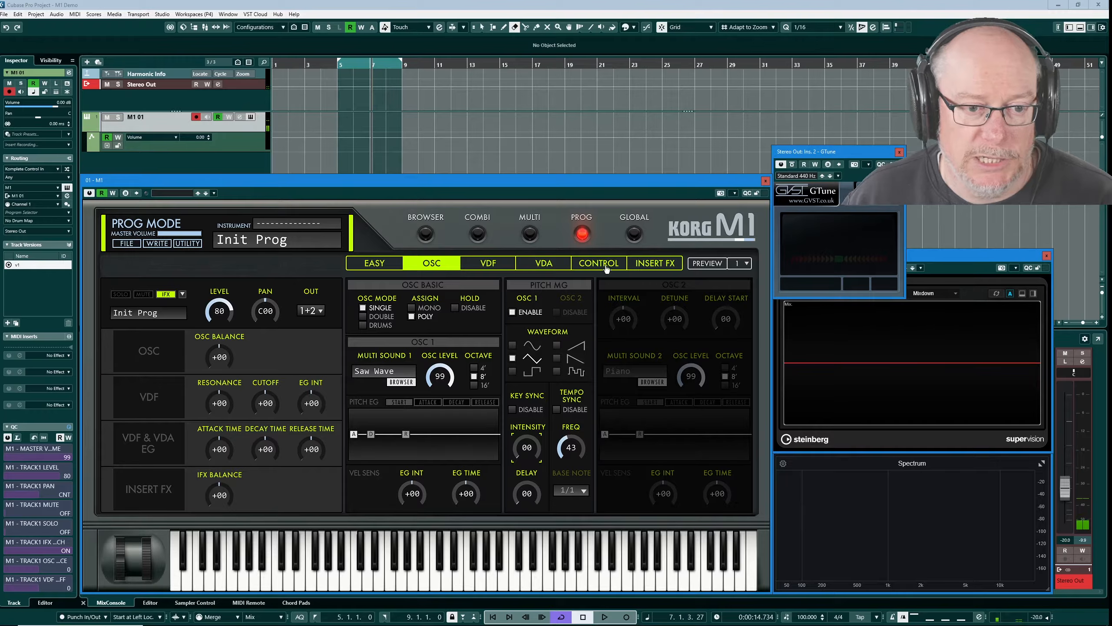
- Try a CC #1 pitch MG intensity of 42 and reset it to 00
left_click(608, 264)
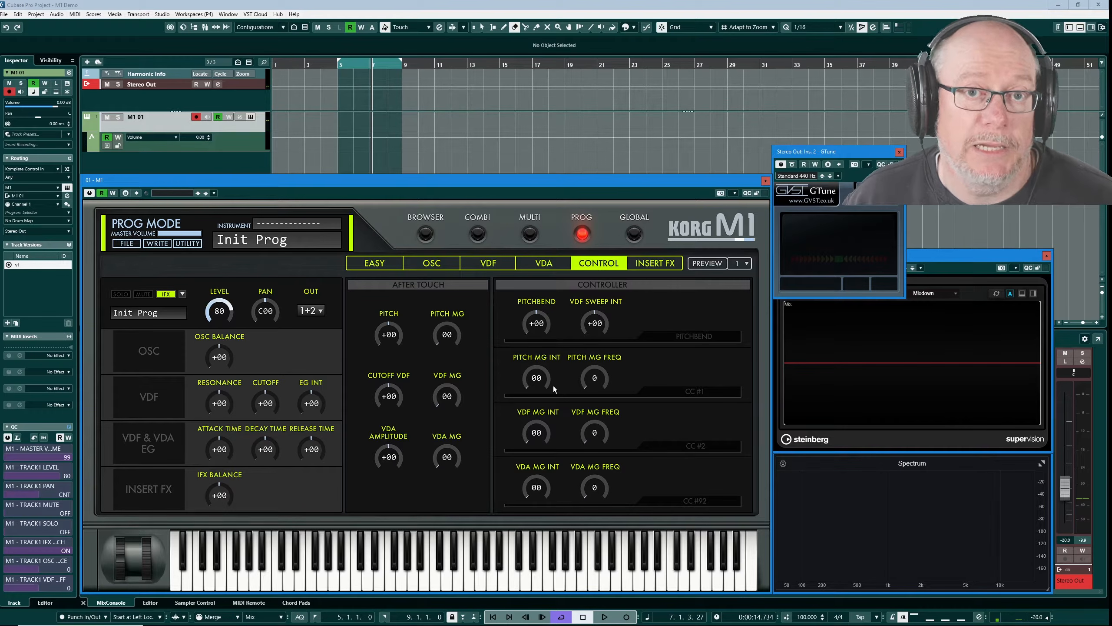
left_click_drag(540, 382, 544, 374)
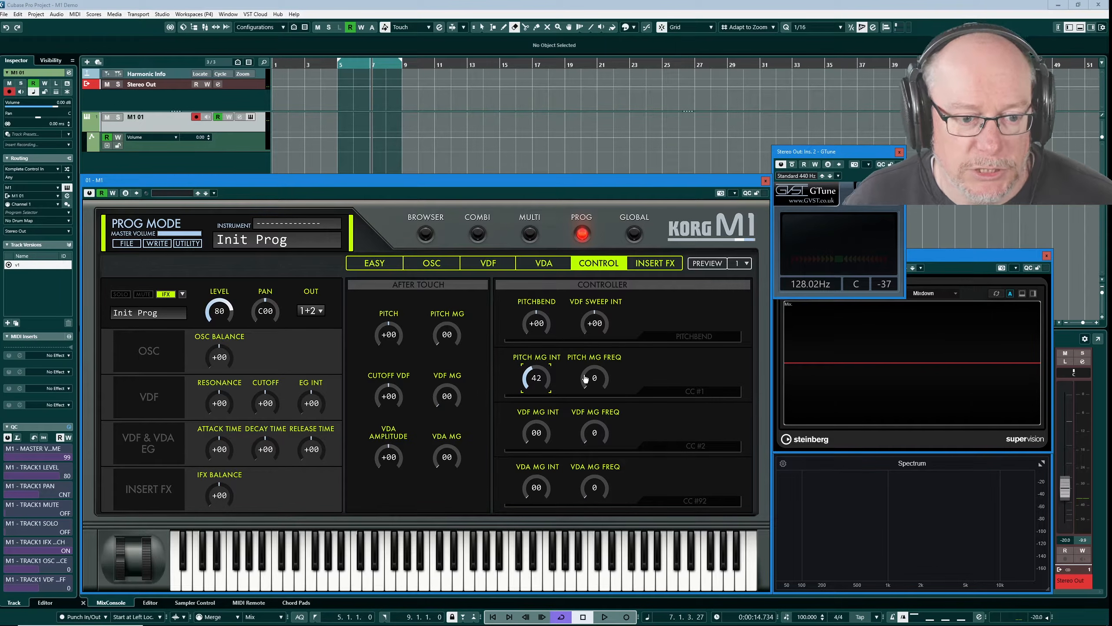
double_click(539, 383)
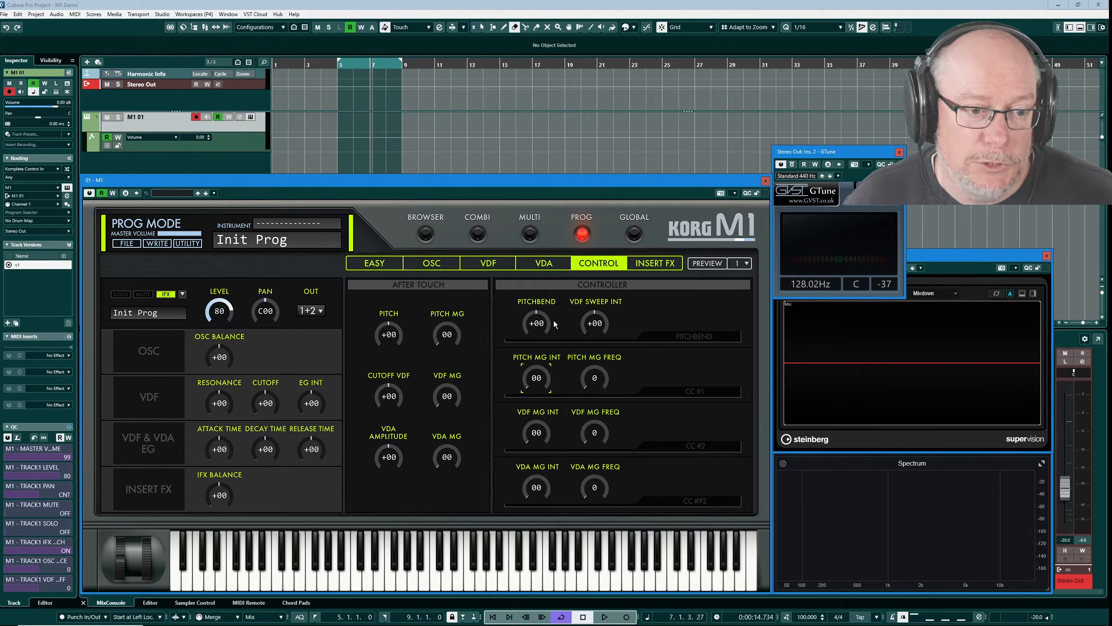
- Enable the VDF 1 modulation generator with intensity 00, and set the CC #2 VDF MG intensity to 45
left_click(489, 264)
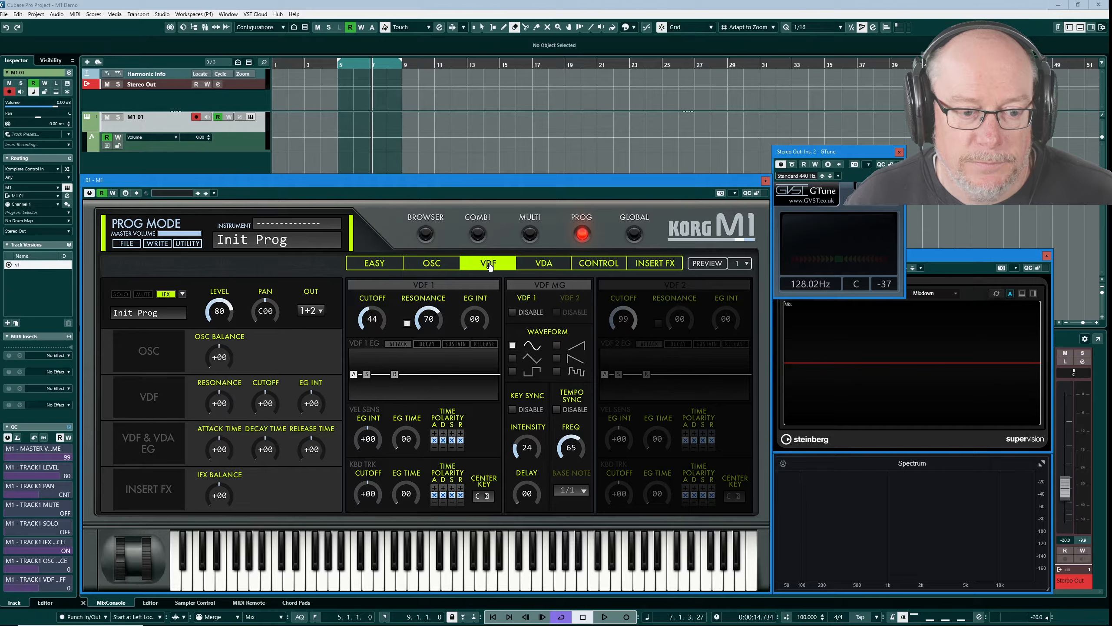
left_click(512, 312)
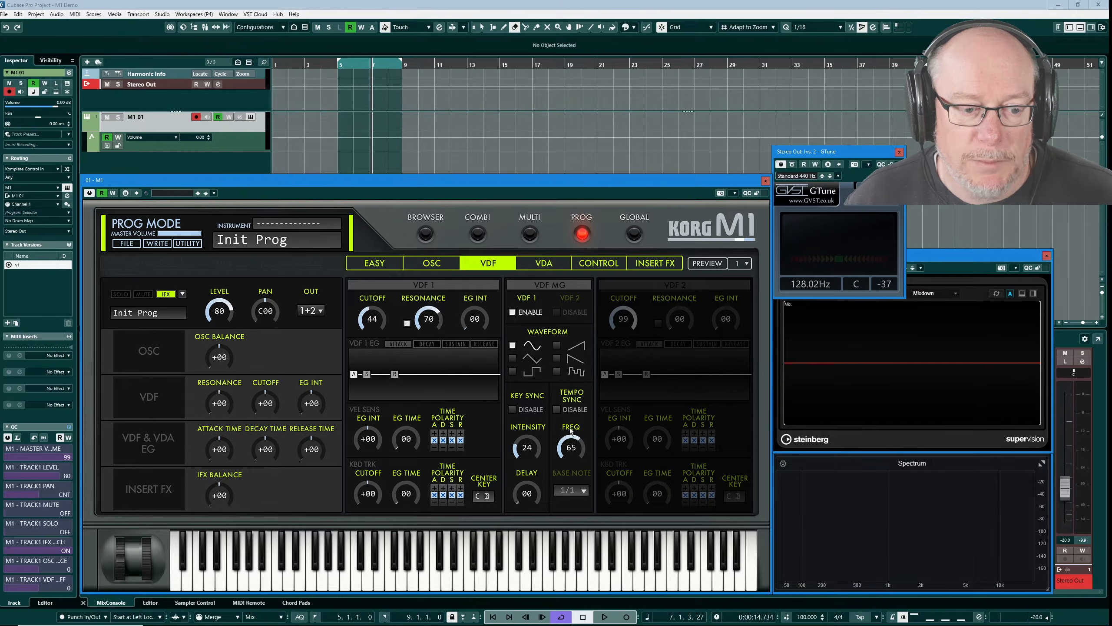
left_click_drag(530, 457, 526, 477)
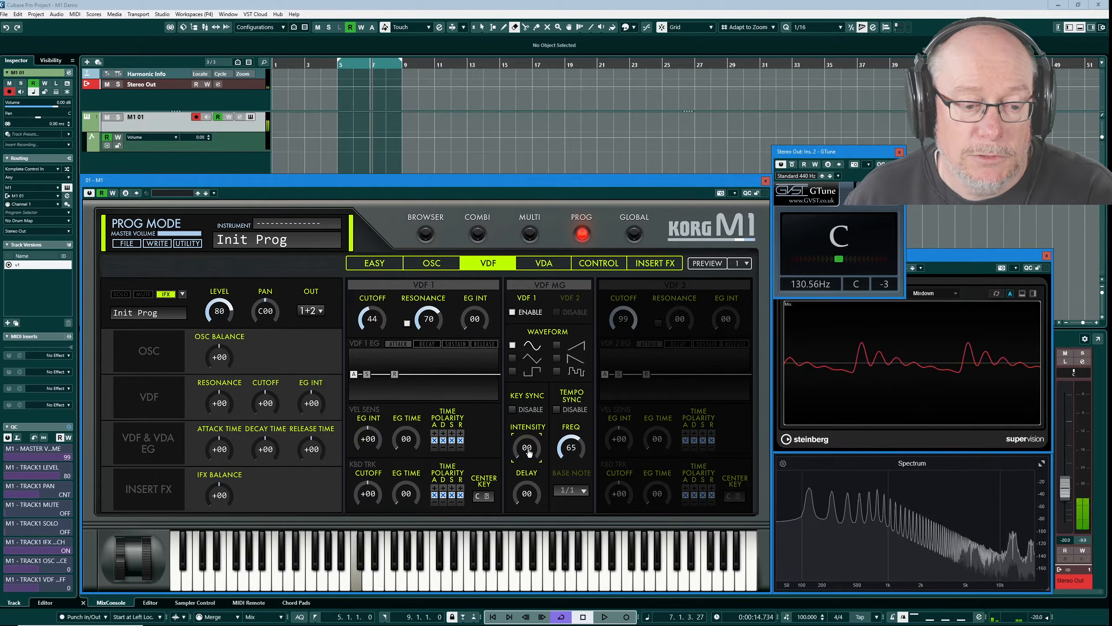
left_click_drag(529, 453, 525, 510)
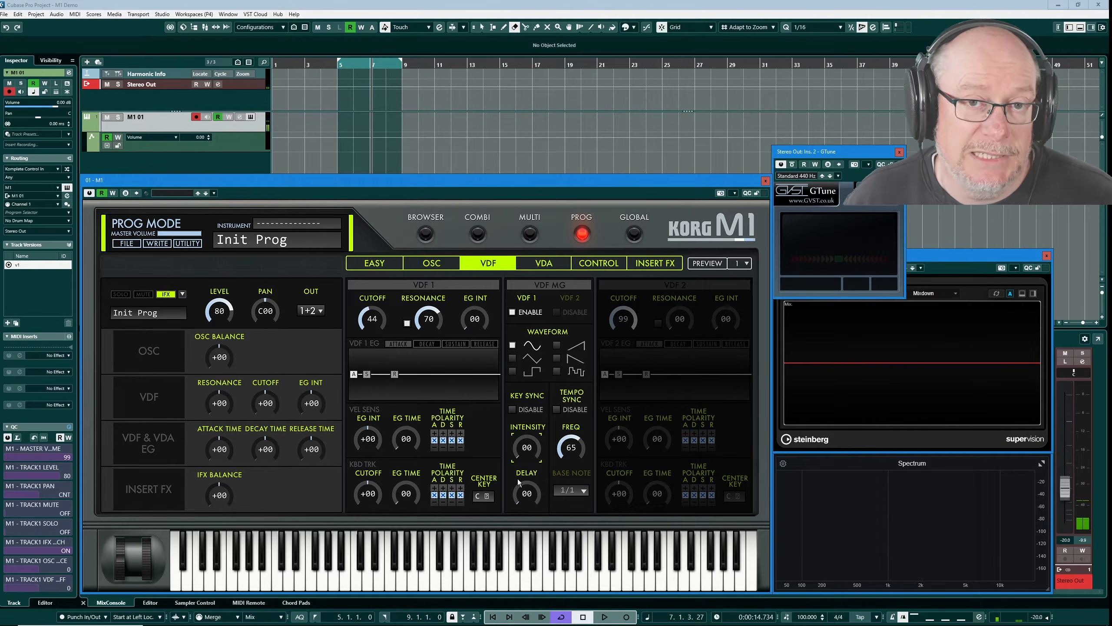
left_click(610, 264)
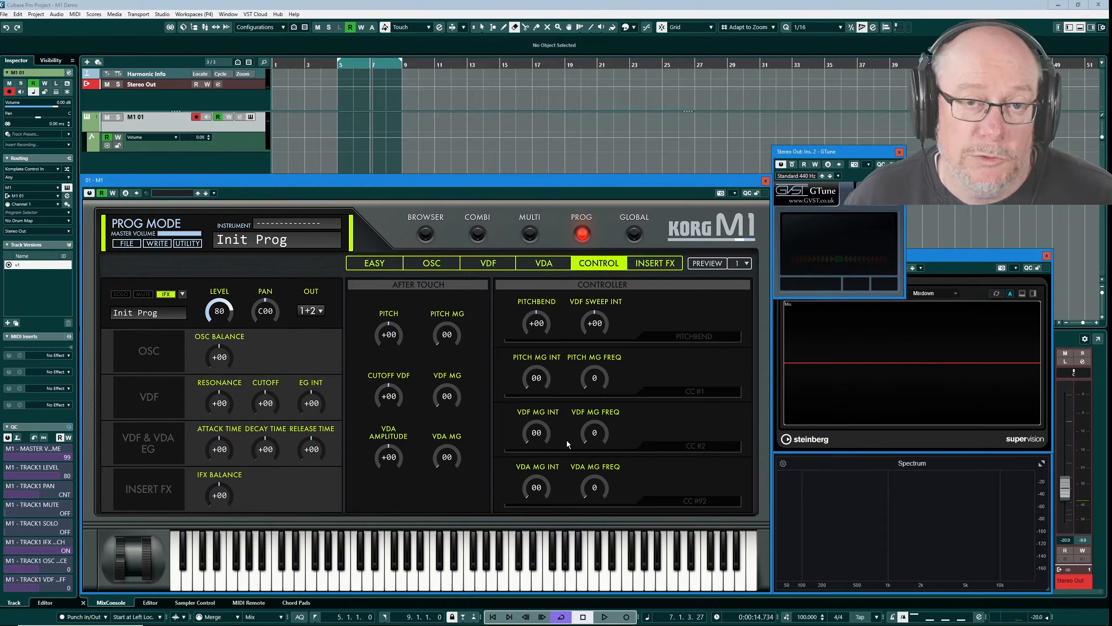
left_click_drag(539, 442, 539, 429)
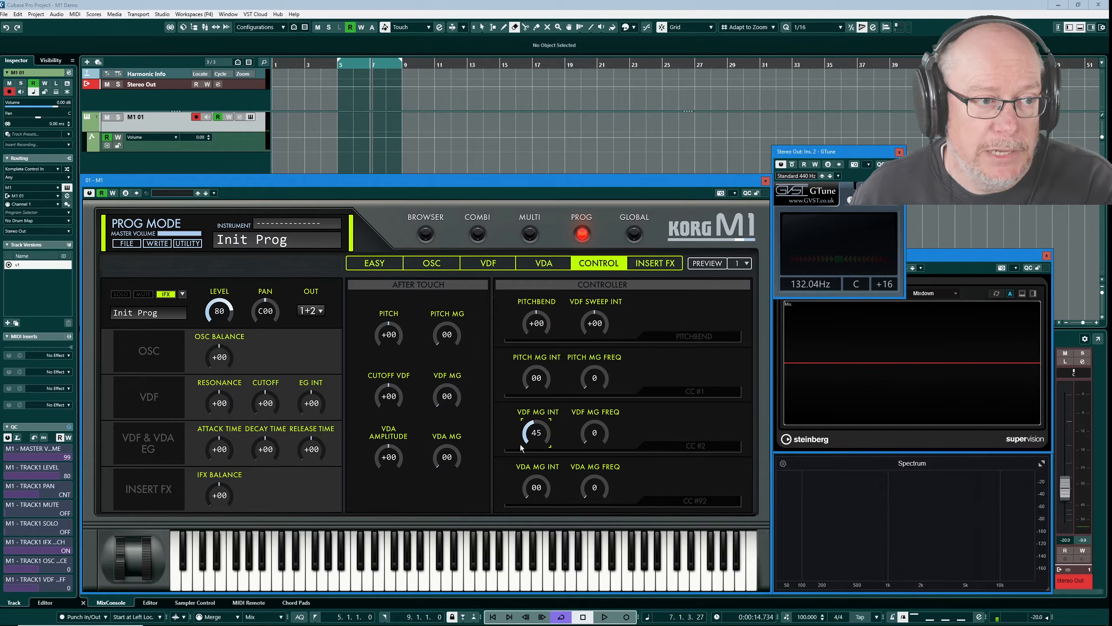
- Enable automation writing on the M1 01 track, turn off cycle, play to record the controller, and uncover its automation lane for inspection
left_click(229, 117)
key("KP_Divide")
key("space")
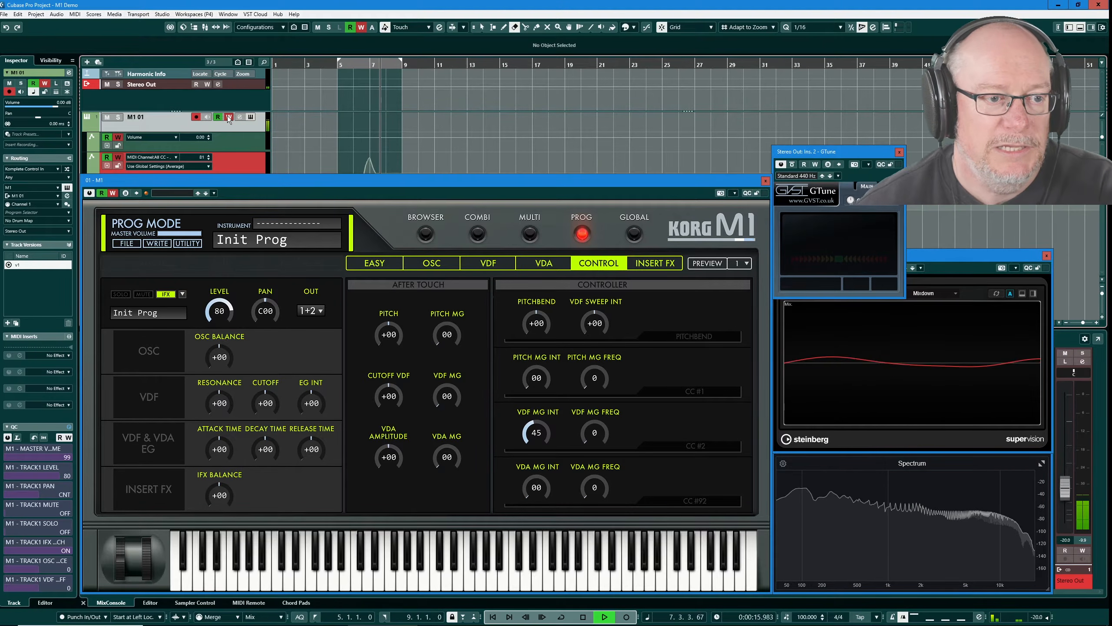
left_click_drag(440, 185, 454, 268)
left_click(342, 64)
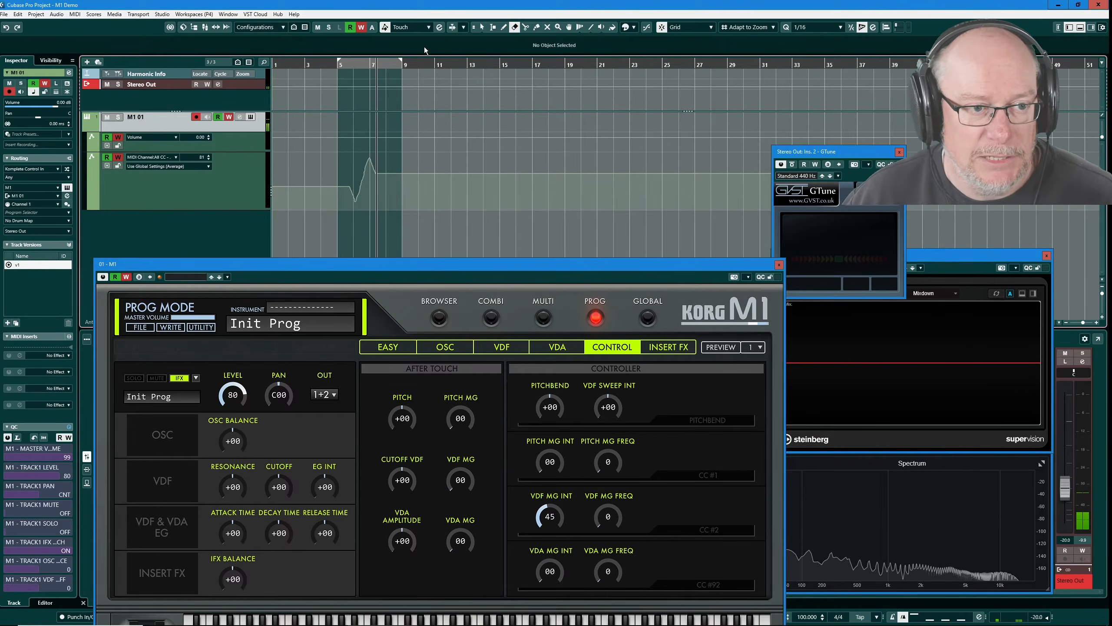
left_click_drag(521, 268, 507, 182)
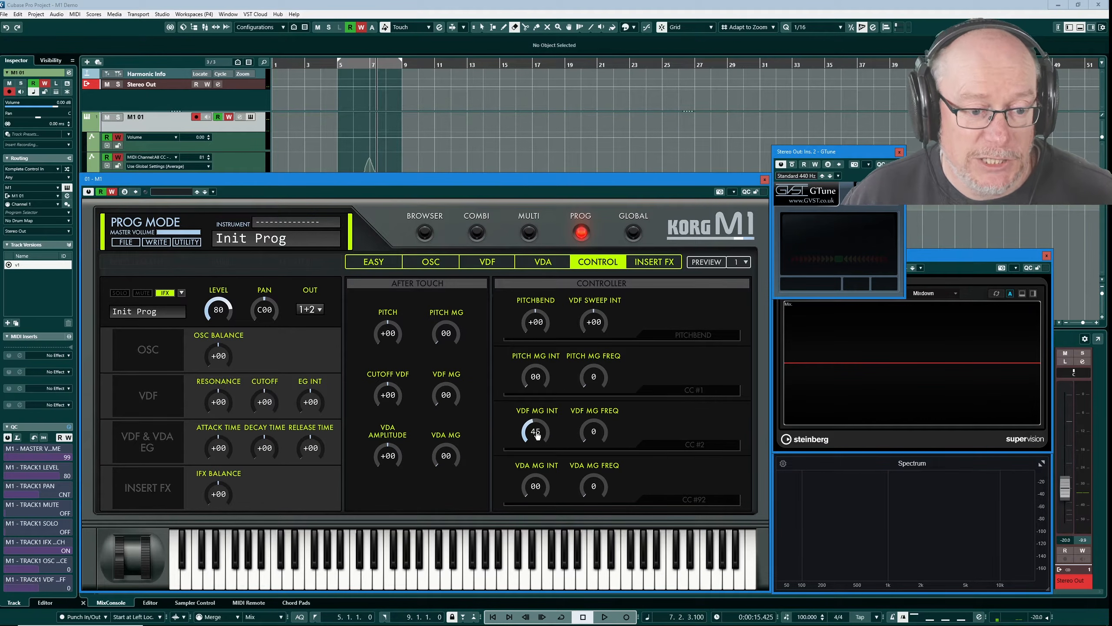
- Reset the CC #2 VDF MG intensity to 00 and set the CC #92 VDA MG intensity to 48
left_click_drag(533, 435, 585, 494)
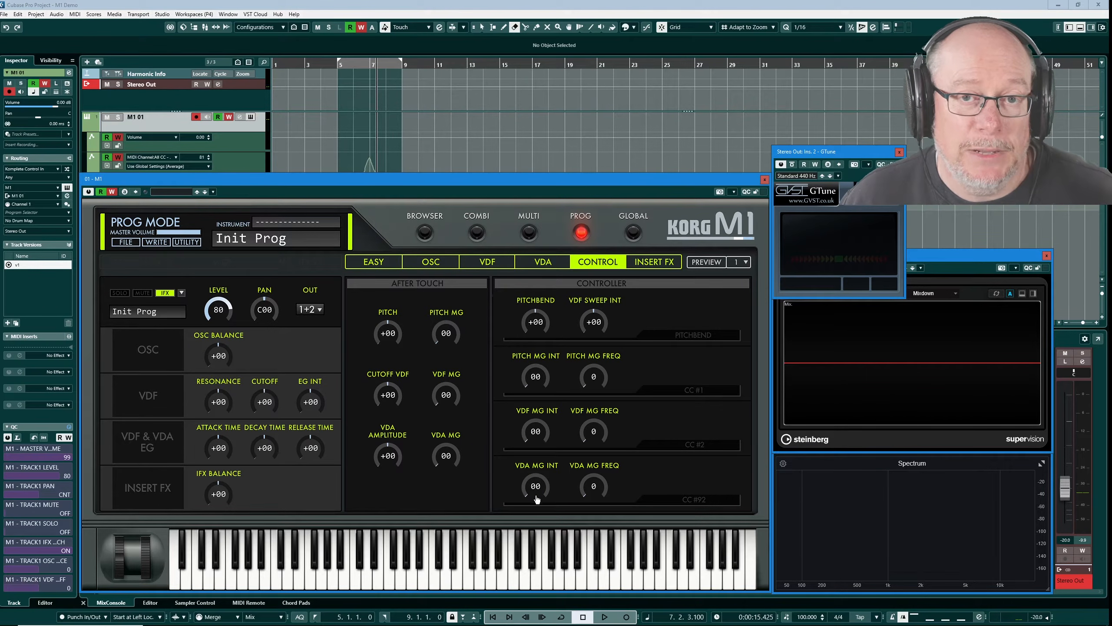
left_click_drag(539, 493, 542, 482)
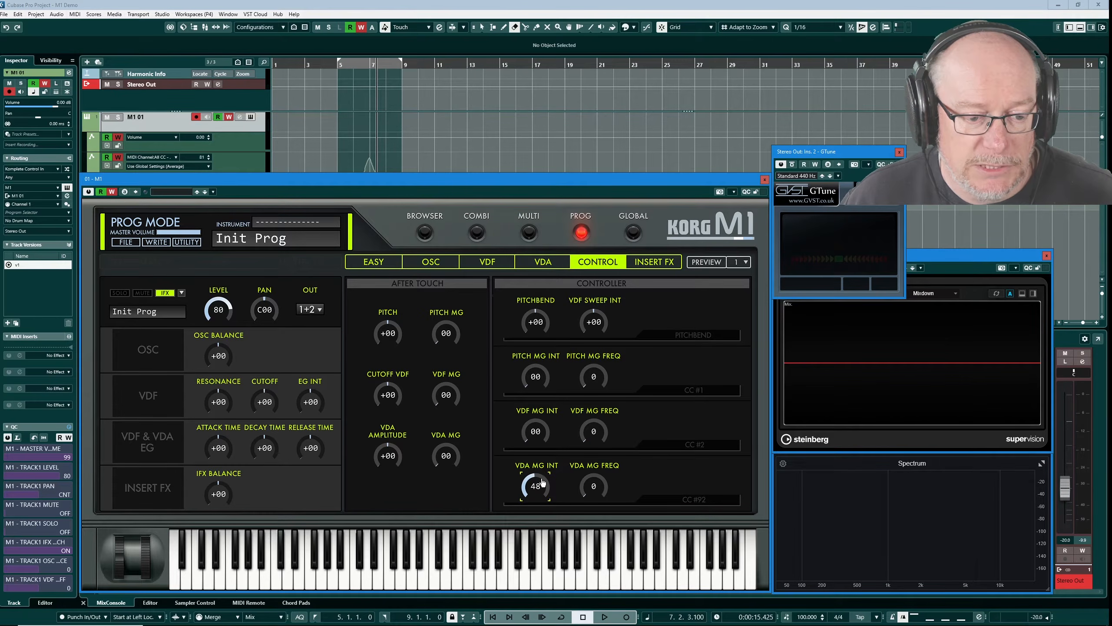
- Enable the VDA 1 modulation generator and set its frequency to 54
left_click(553, 264)
left_click(530, 312)
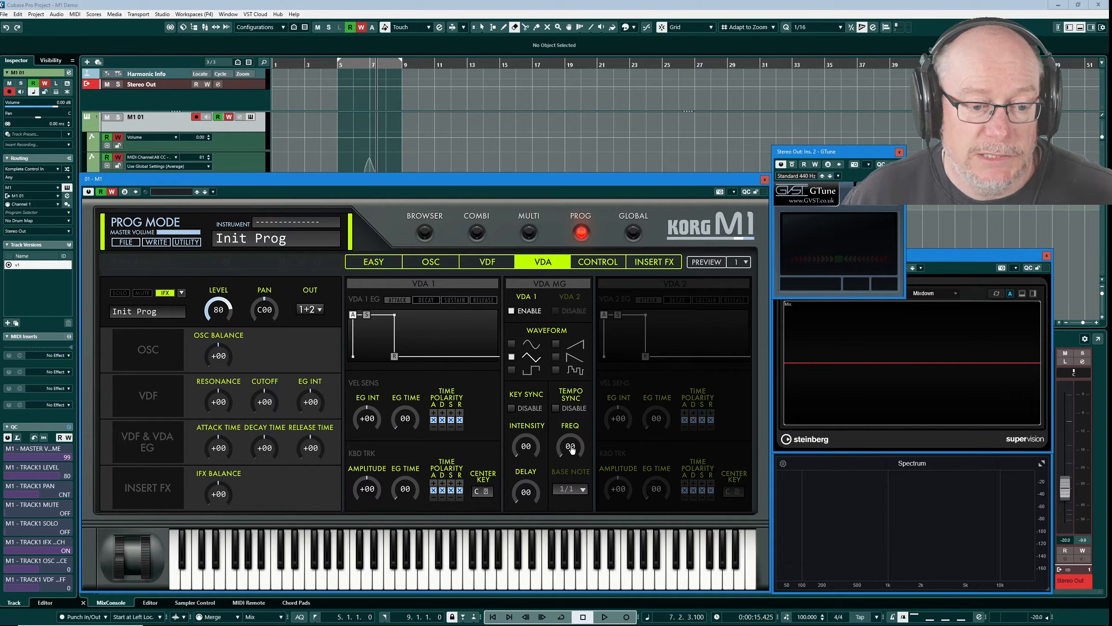
left_click_drag(571, 449, 582, 437)
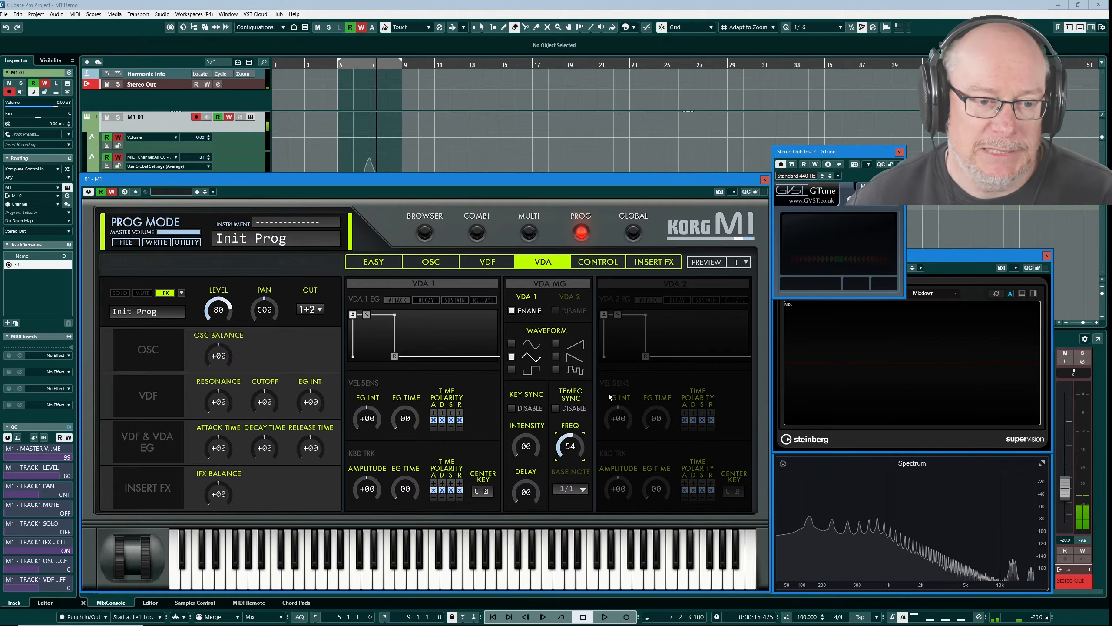
- Try a CC #92 VDA MG frequency of 2, and reset the CC #92 VDA MG intensity to 00 and frequency to 0
left_click(603, 262)
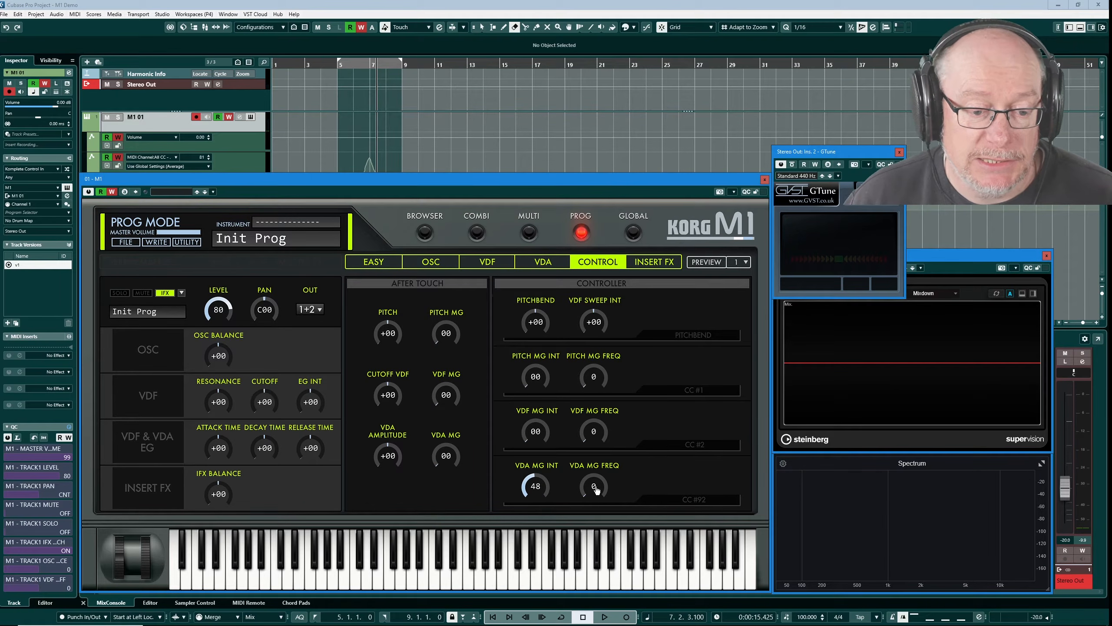
left_click_drag(598, 488, 606, 474)
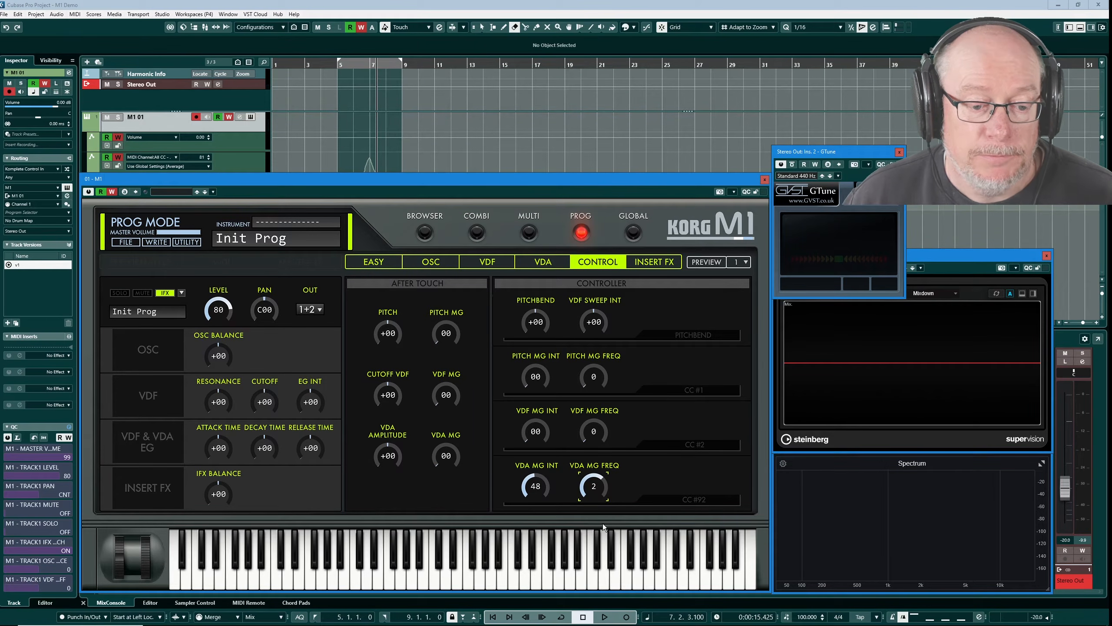
left_click(580, 477, "ctrl")
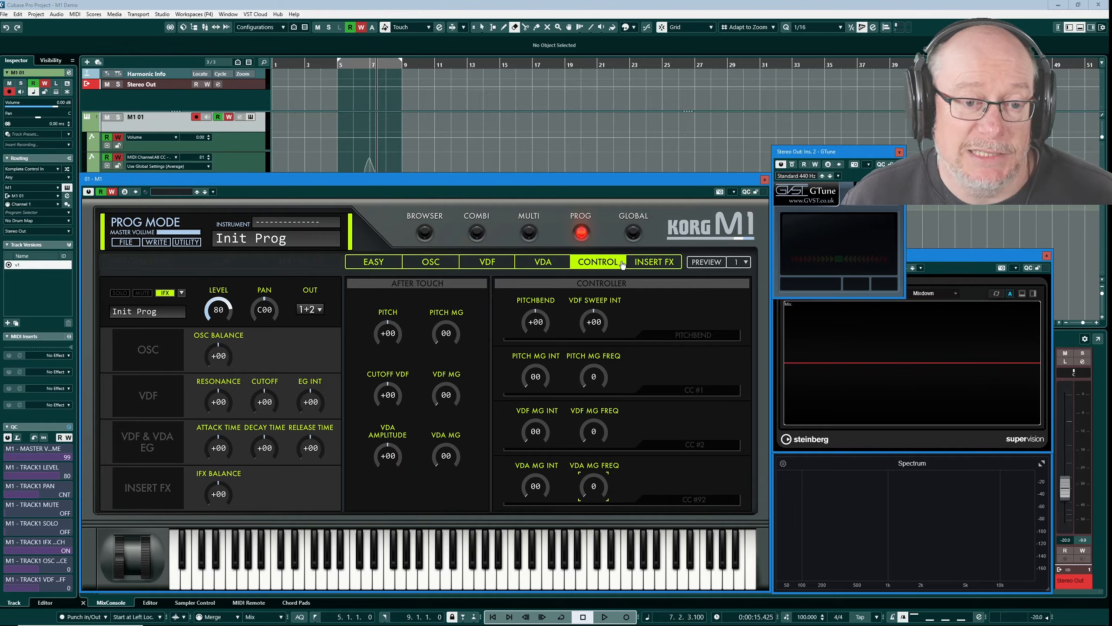
- Show the global settings and toggle the CC to Automation optional function
left_click(634, 234)
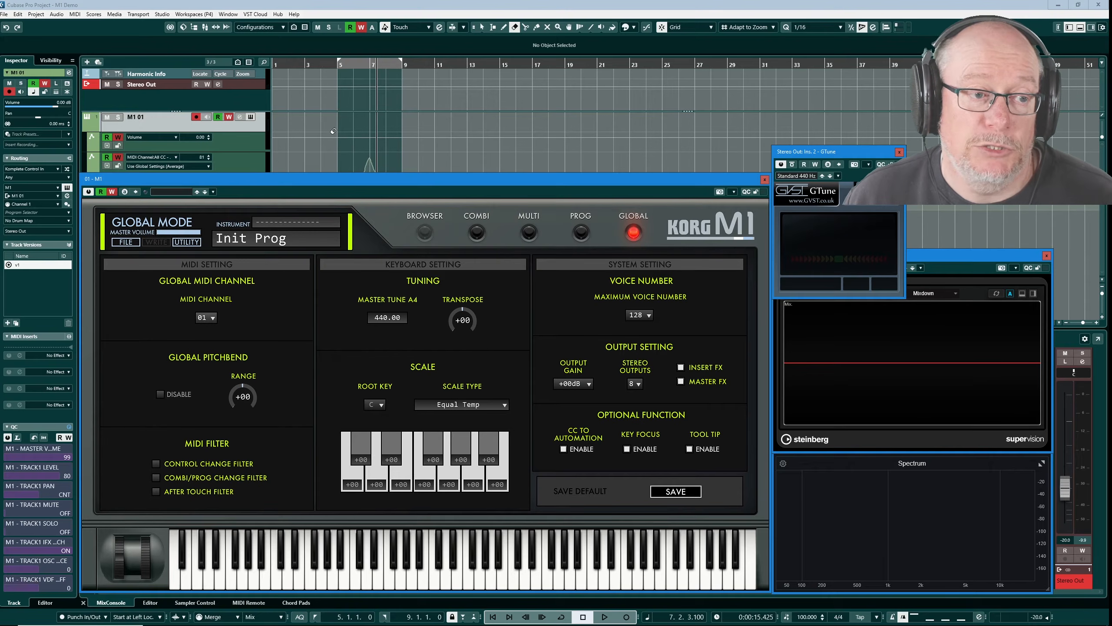
left_click(564, 450)
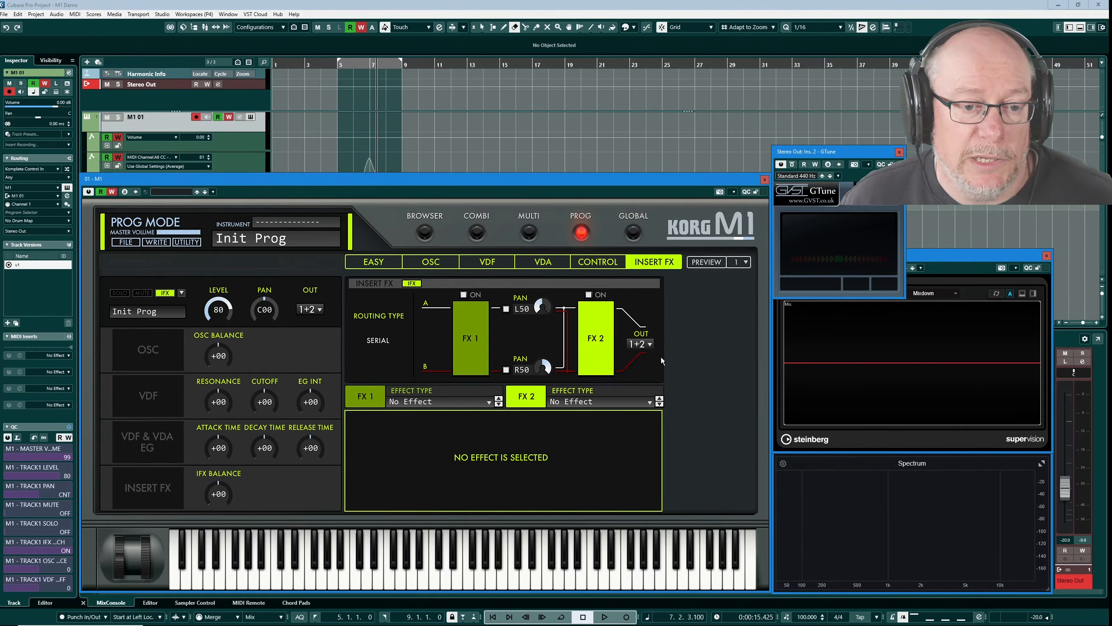
- Assign the Phaser 1 effect to insert slot FX 1 of the program
left_click(422, 406)
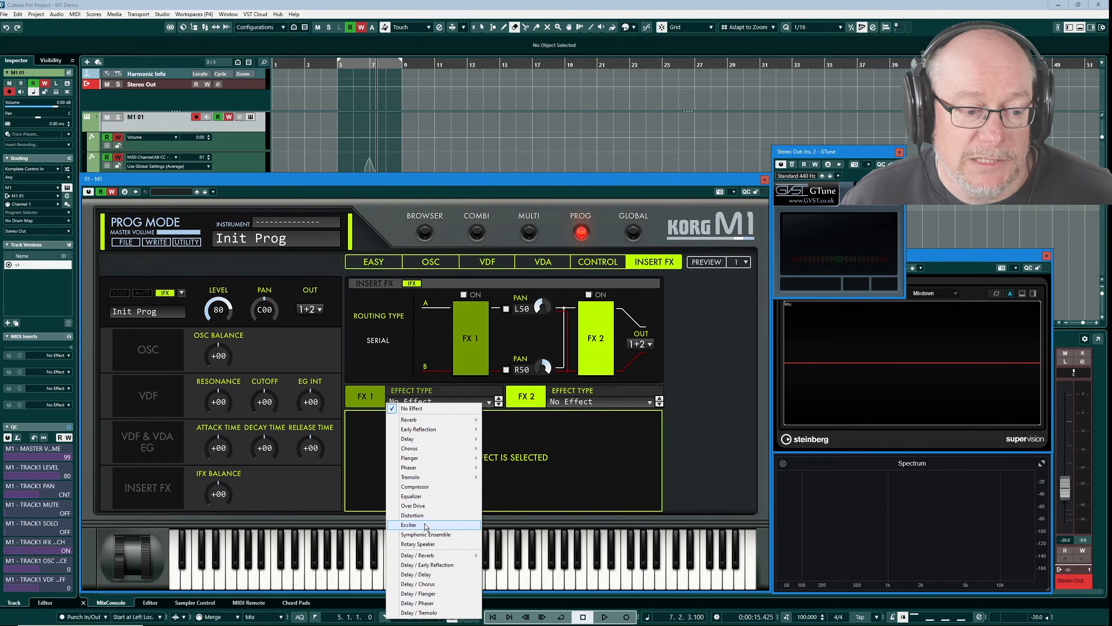
mouse_move(424, 433)
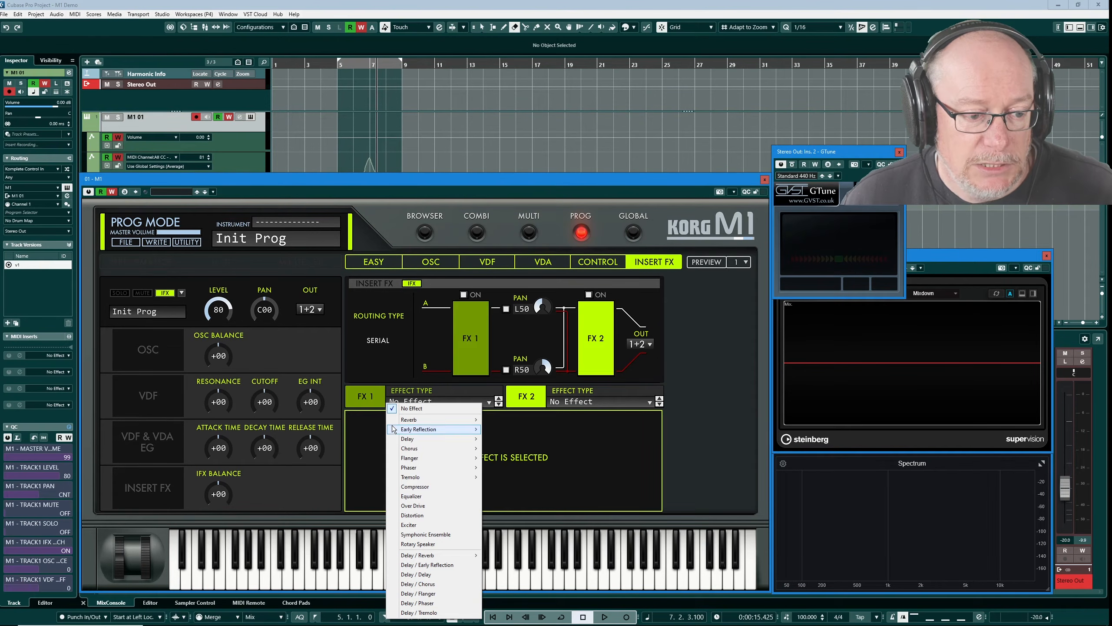
mouse_move(439, 471)
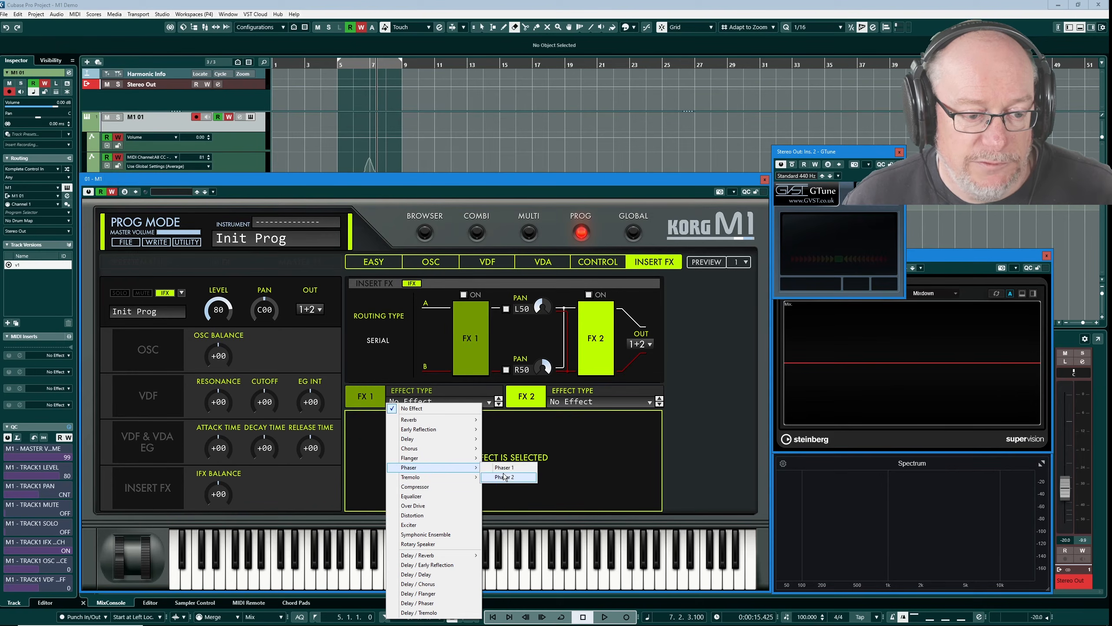
left_click(503, 467)
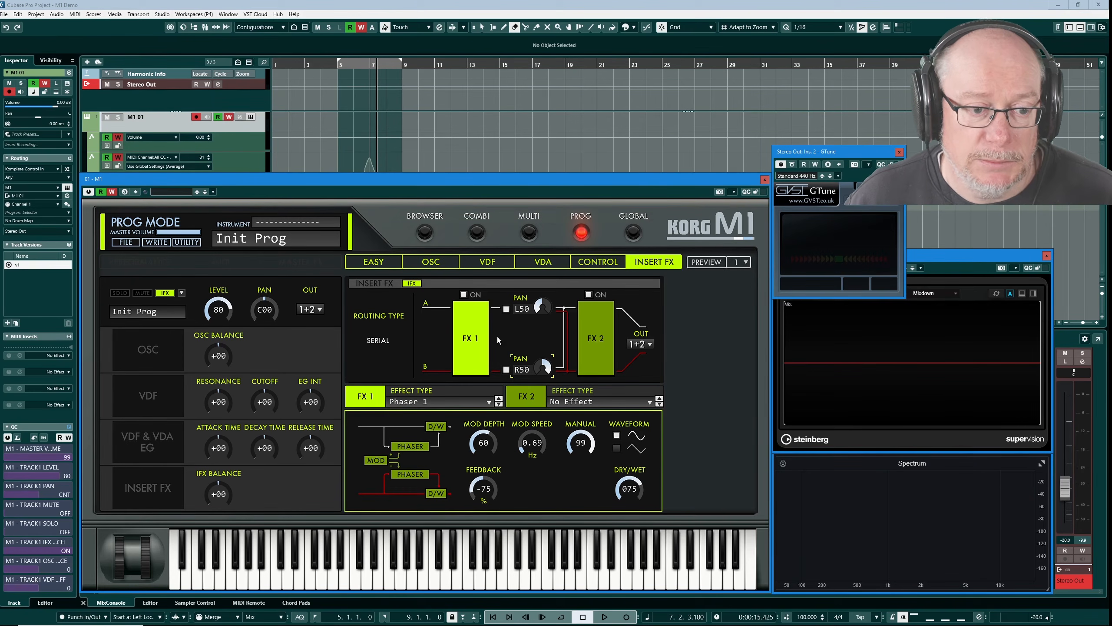
- Set the program's oscillator mode to Double
left_click(429, 263)
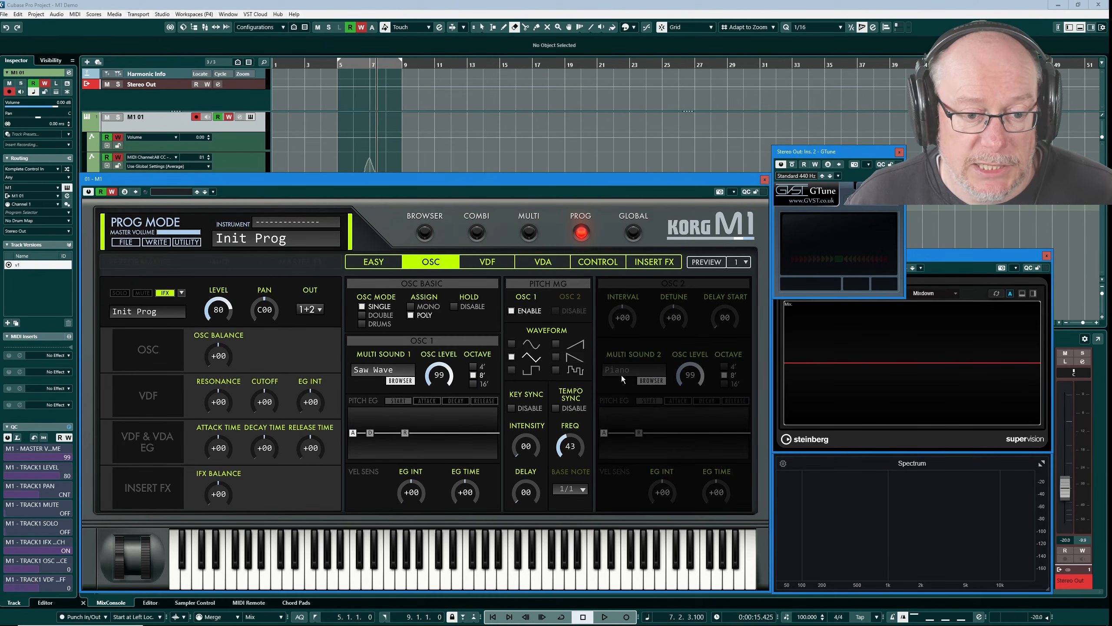
left_click(362, 316)
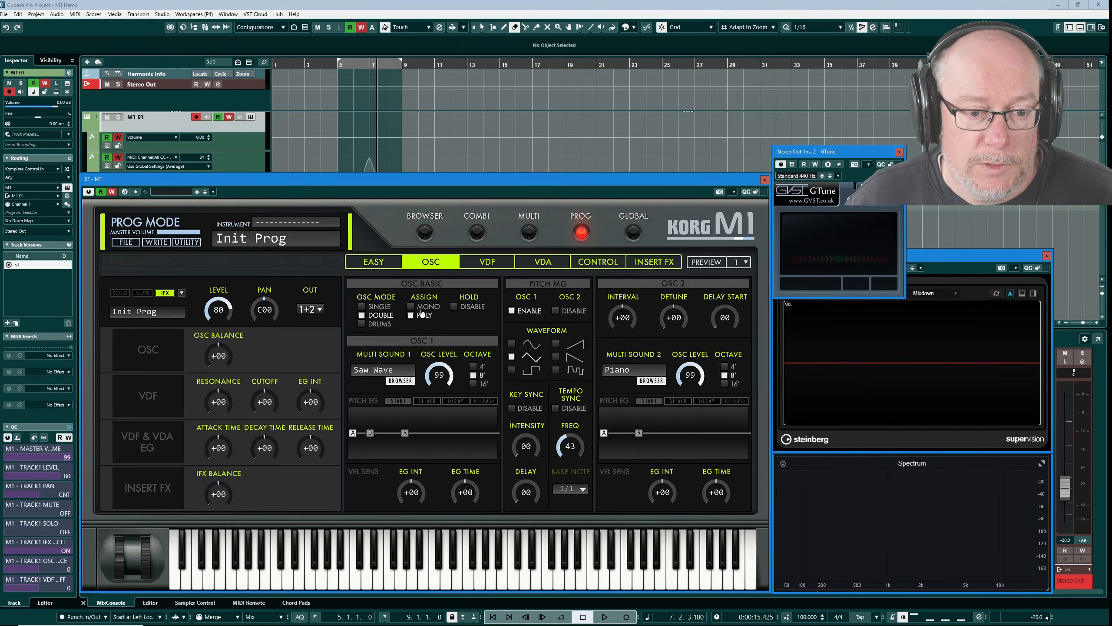
- Assign the Hall reverb effect to insert slot FX 2 of the program
left_click(654, 262)
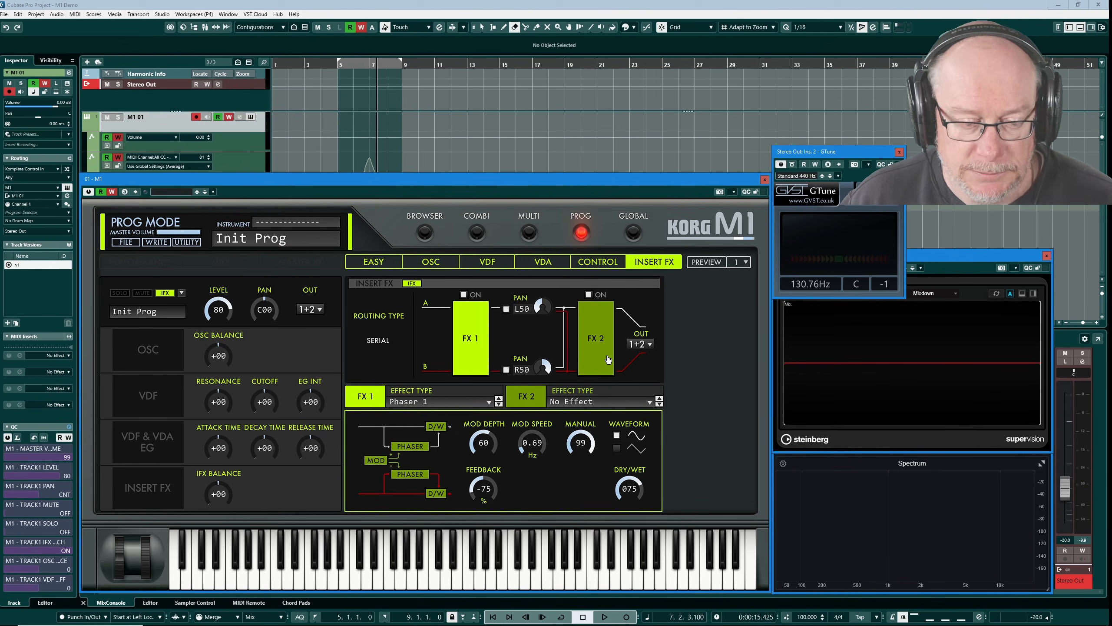
left_click(582, 401)
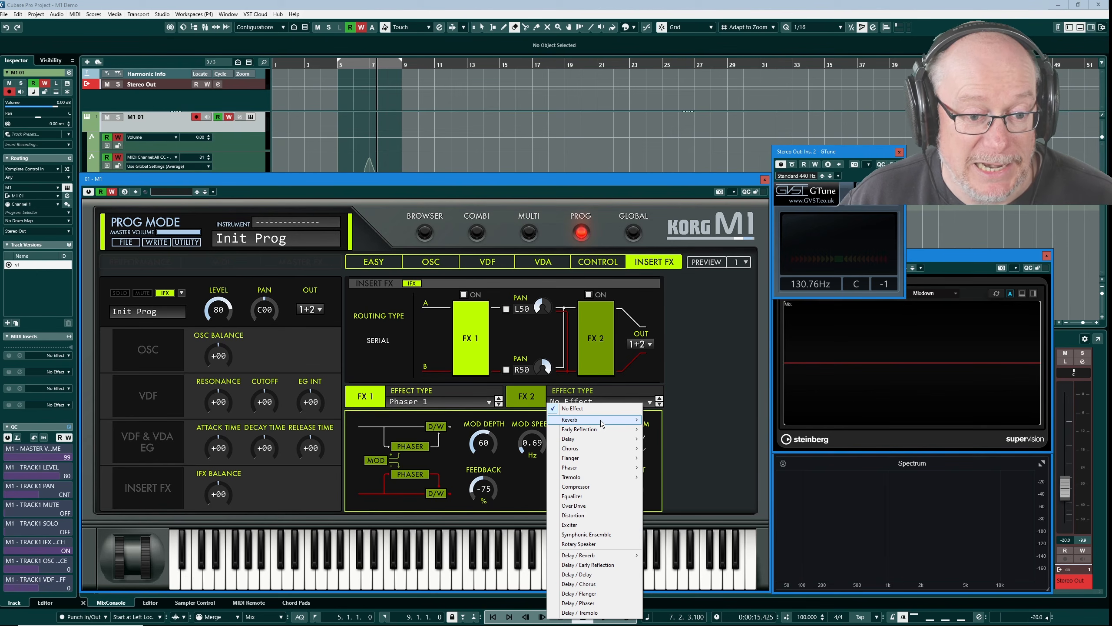
mouse_move(603, 420)
left_click(688, 420)
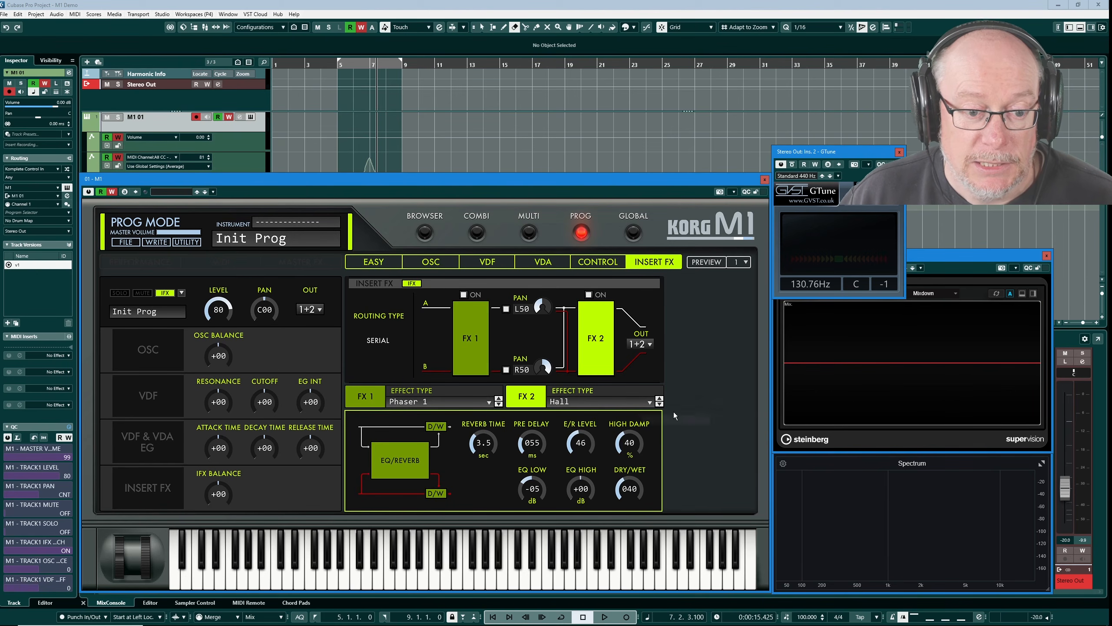